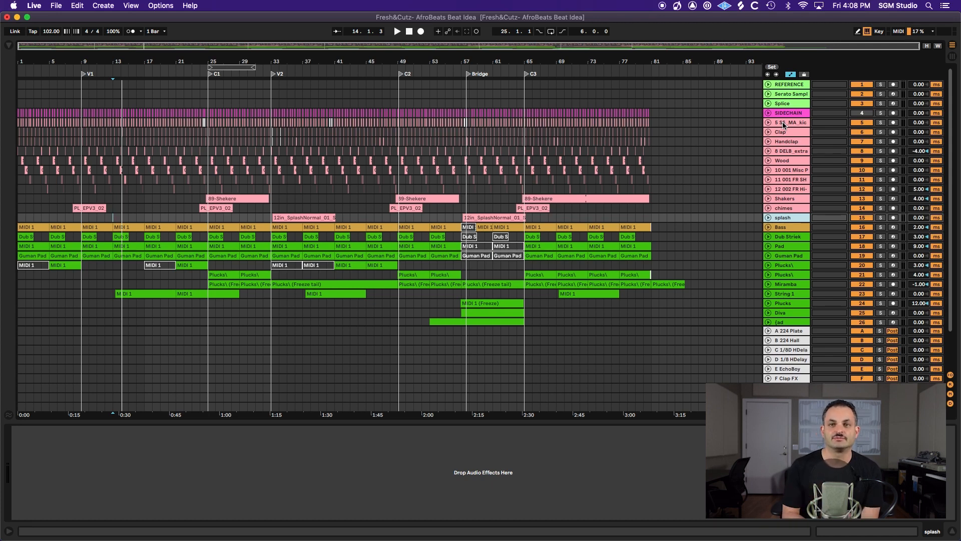
- Group the drum tracks from the kick through splash and name the group Drum Buss
click(784, 125)
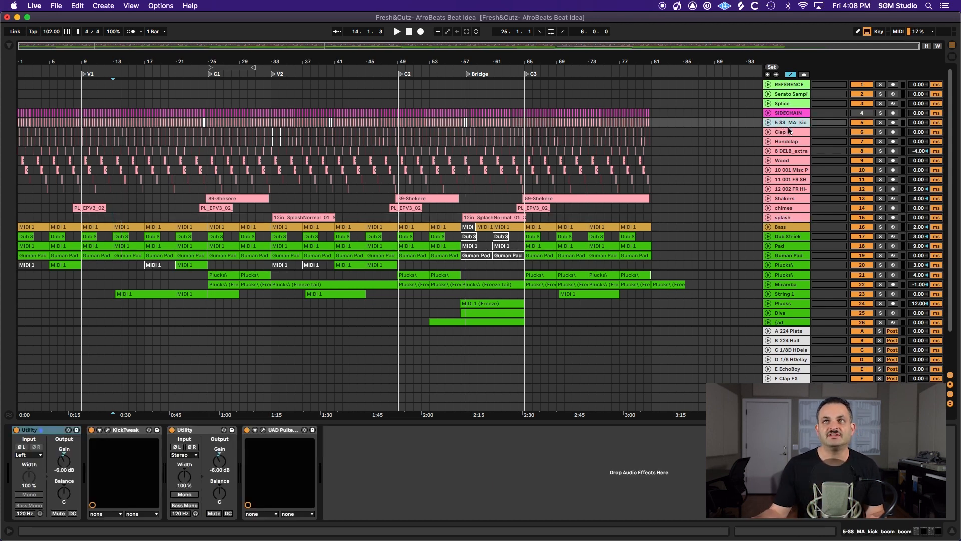
shift+click(796, 219)
key(super+g)
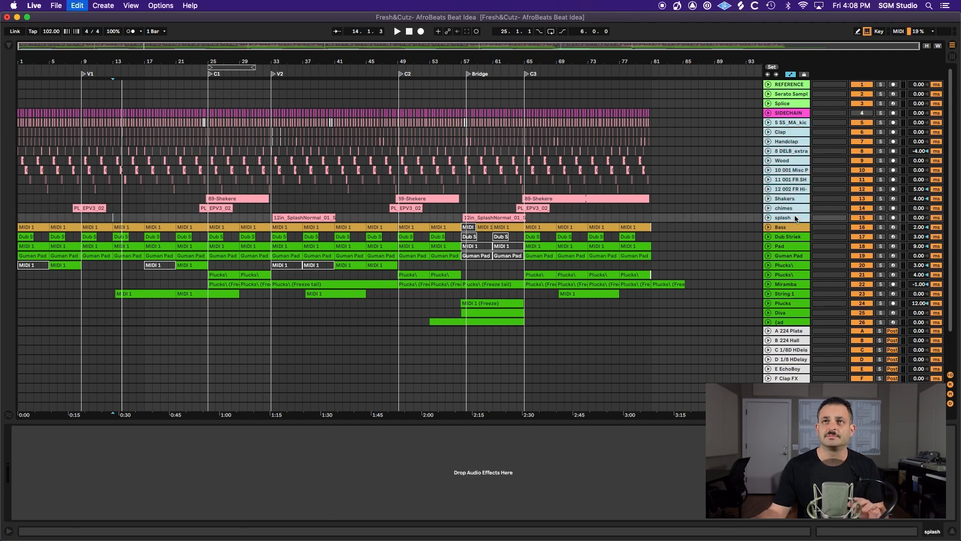
key(super+r)
text(Drum)
key(Return)
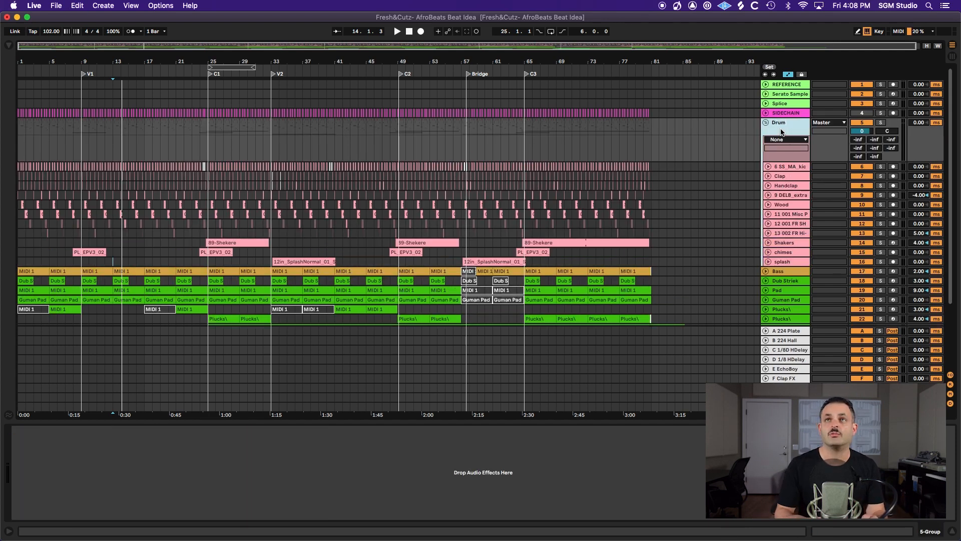
text(Buss)
key(Return)
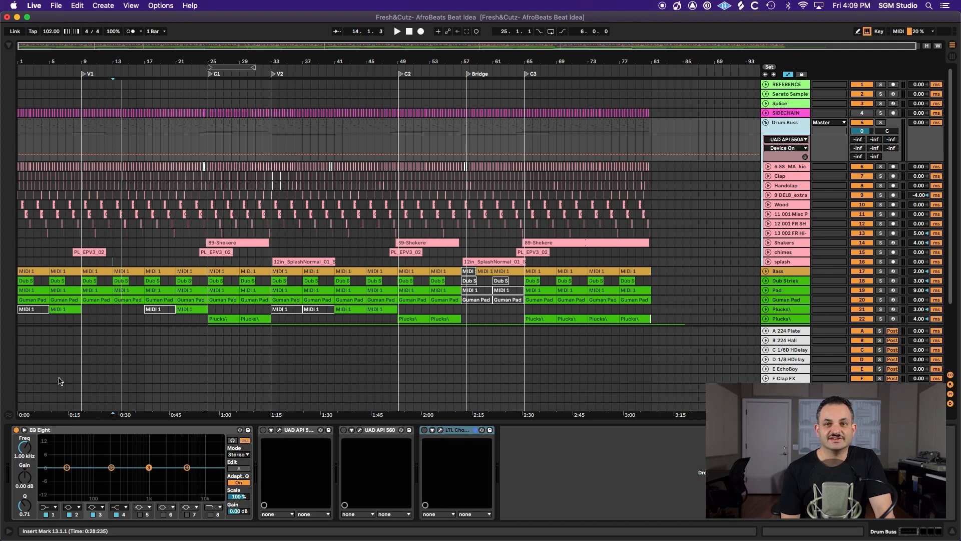
- During playback, boost EQ Eight's band 4 high shelf by 5.83 dB at 4.49 kHz and compare it against bypass
key(space)
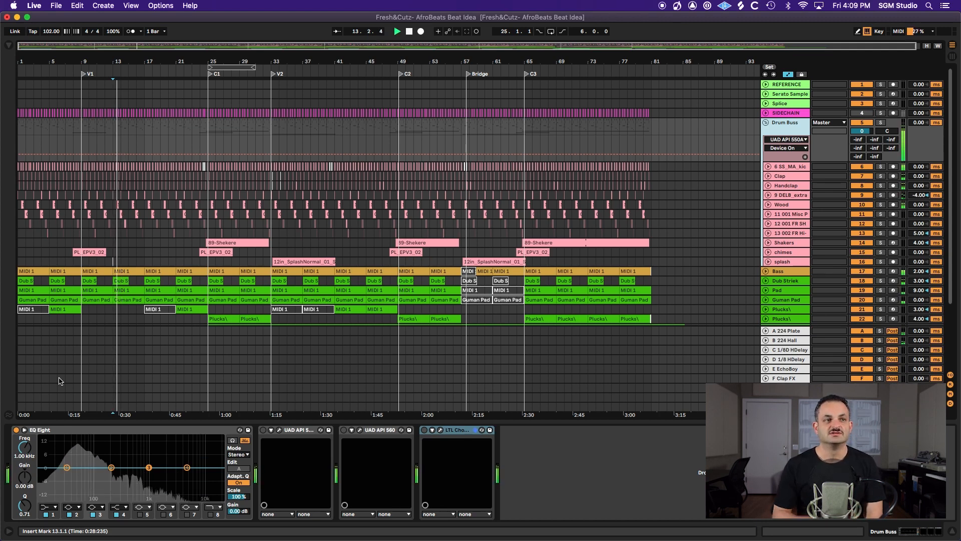
drag(187, 467, 119, 456)
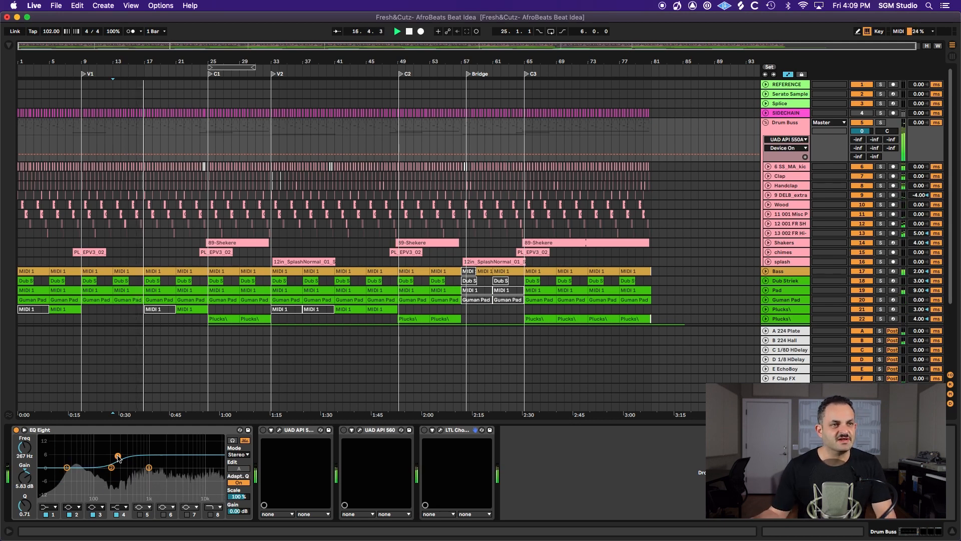
mouse_move(24, 449)
mouse_down()
mouse_move(24, 426)
mouse_move(23, 450)
mouse_up()
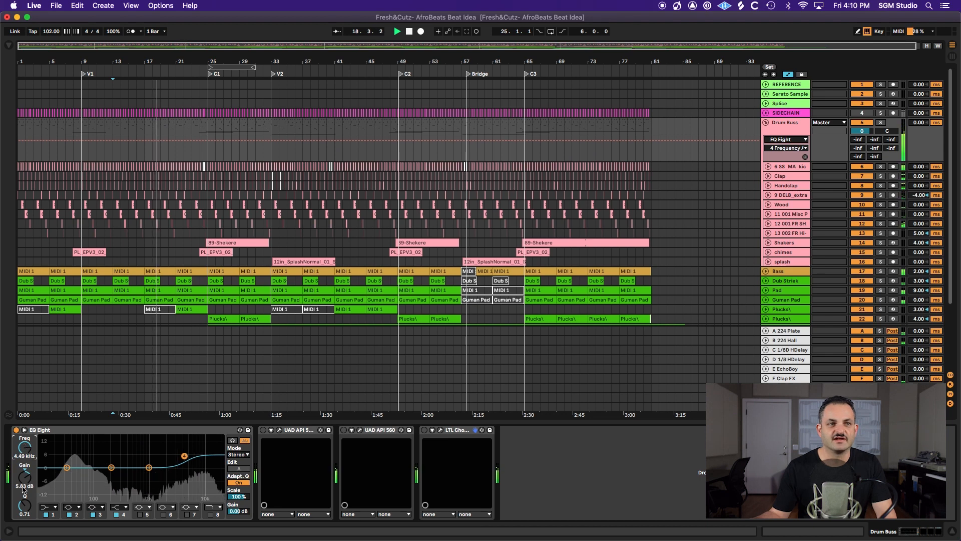
click(16, 429)
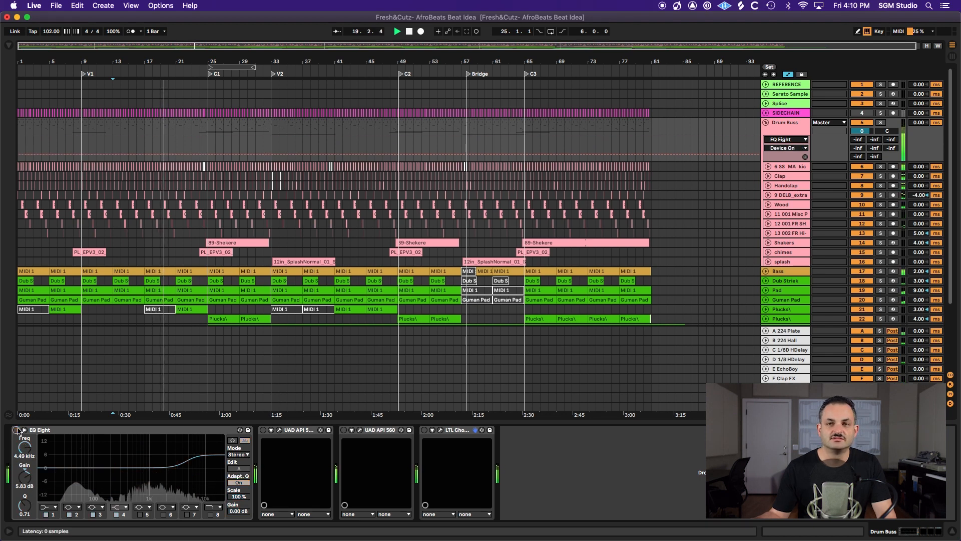
click(17, 430)
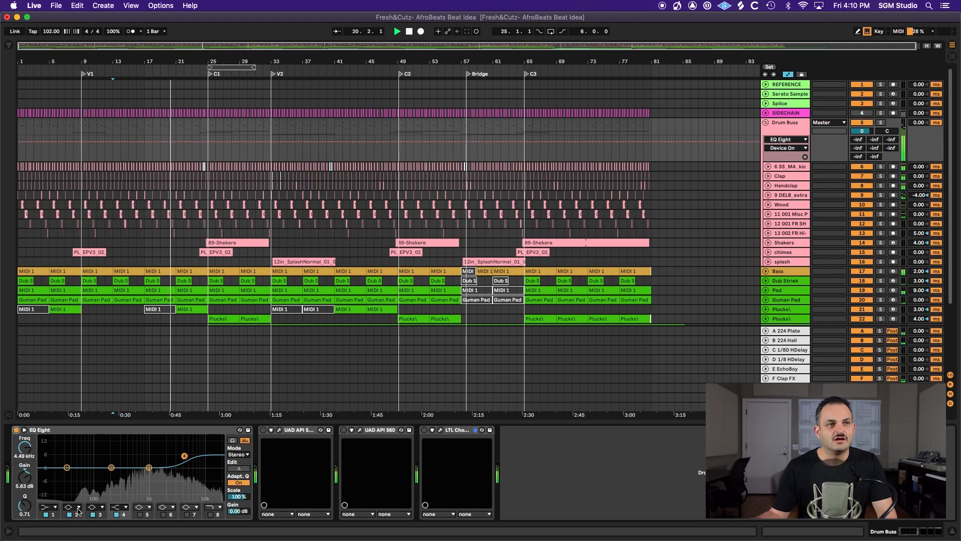
- Set EQ Eight's band 3 to -5.24 dB with Q 1.01, and band 1 to 90.2 Hz, 4.05 dB and Q 4.53
click(149, 467)
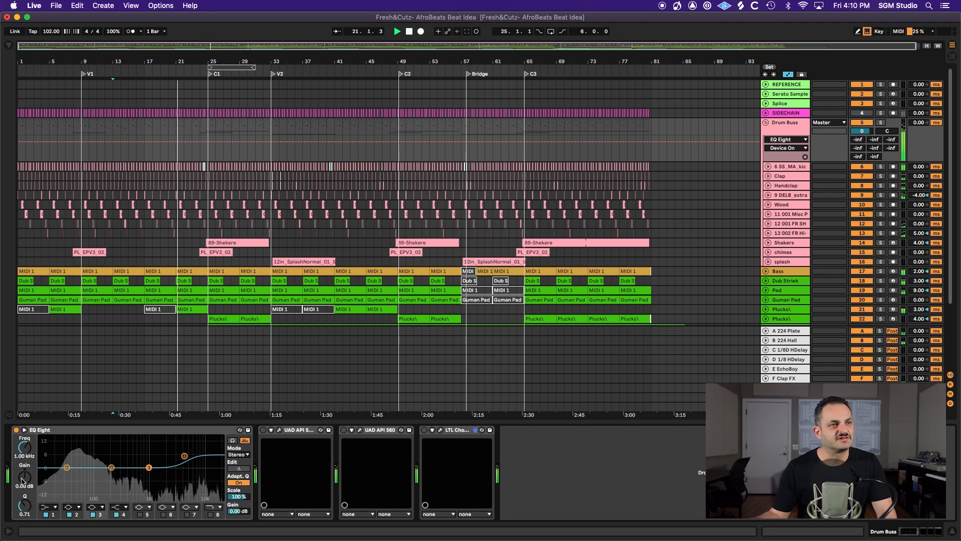
drag(25, 472, 24, 497)
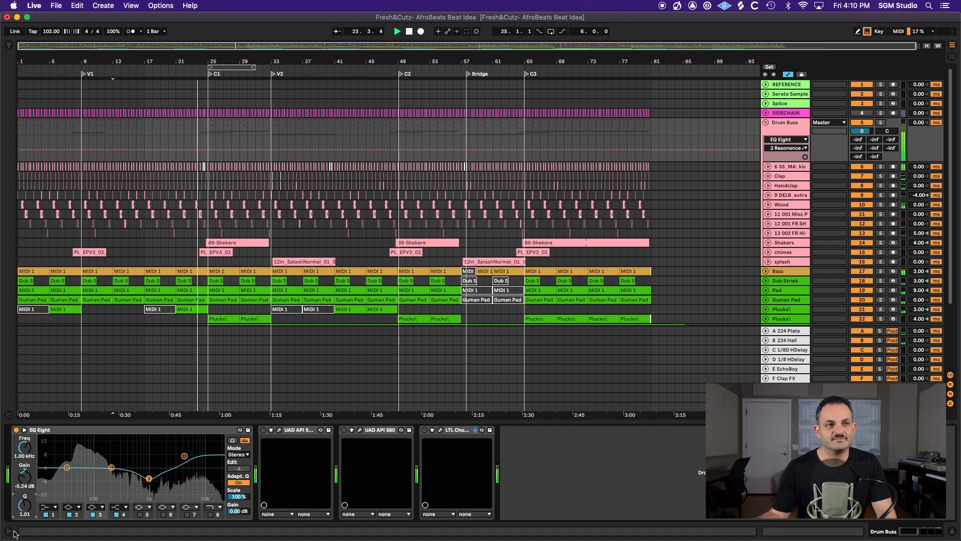
click(53, 514)
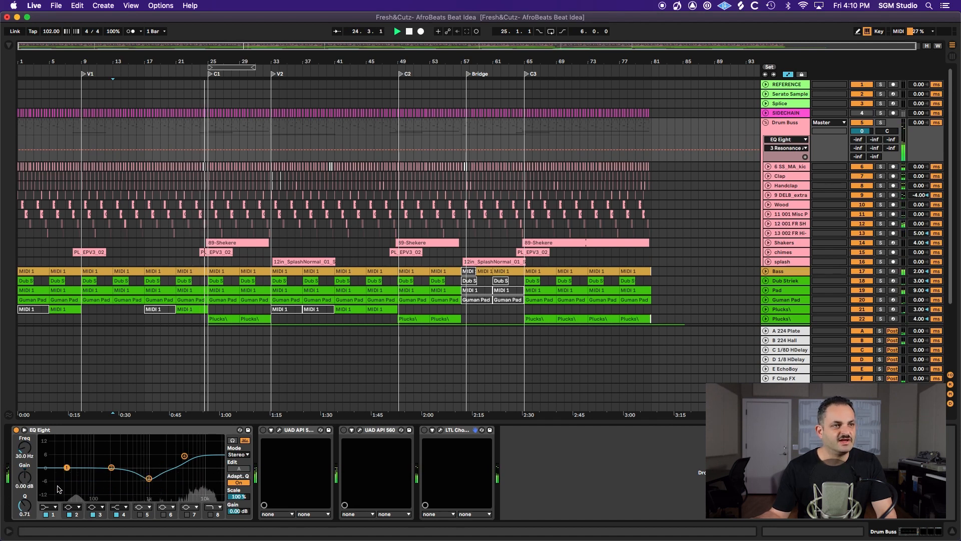
drag(21, 457, 22, 440)
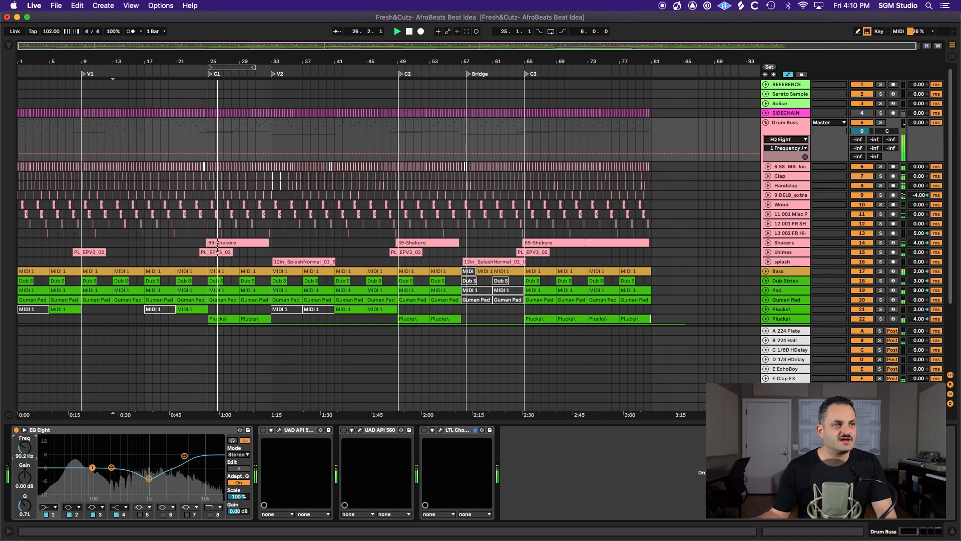
drag(25, 478, 24, 468)
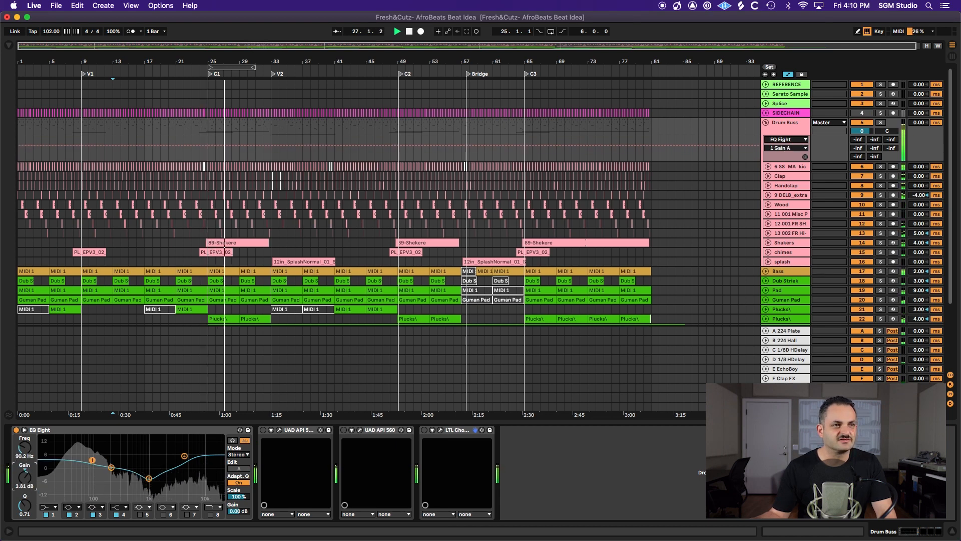
drag(22, 515, 22, 496)
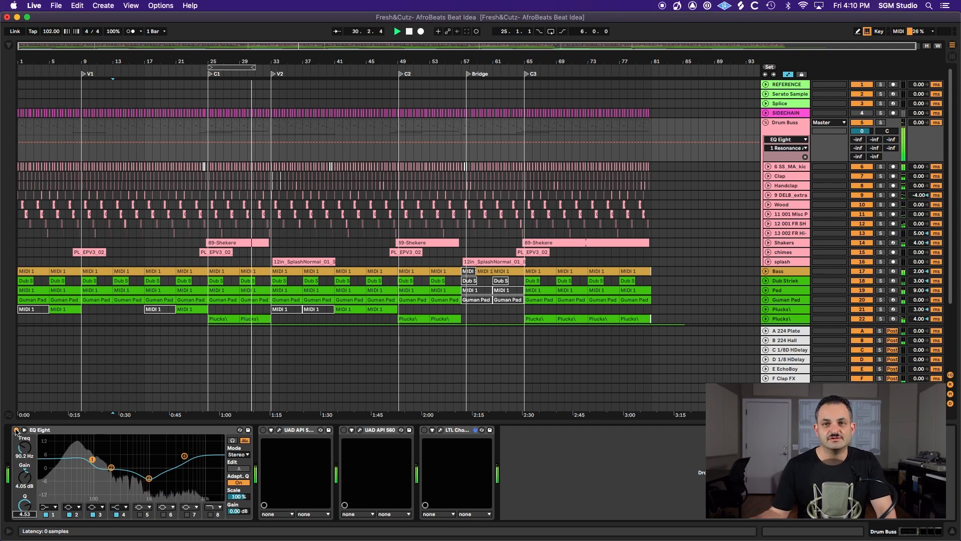
- Compare the drum group with EQ Eight bypassed and active, and stop playback
click(16, 430)
click(16, 430)
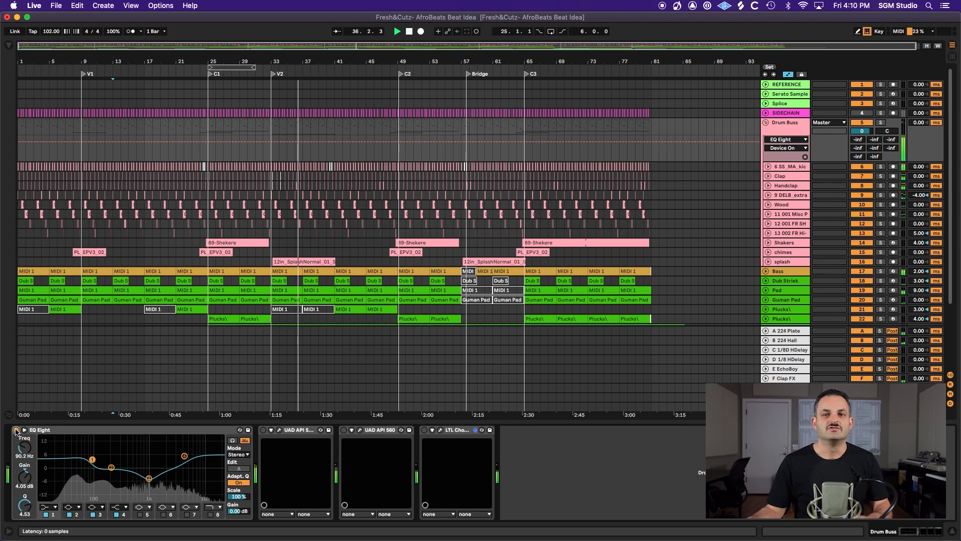
click(15, 430)
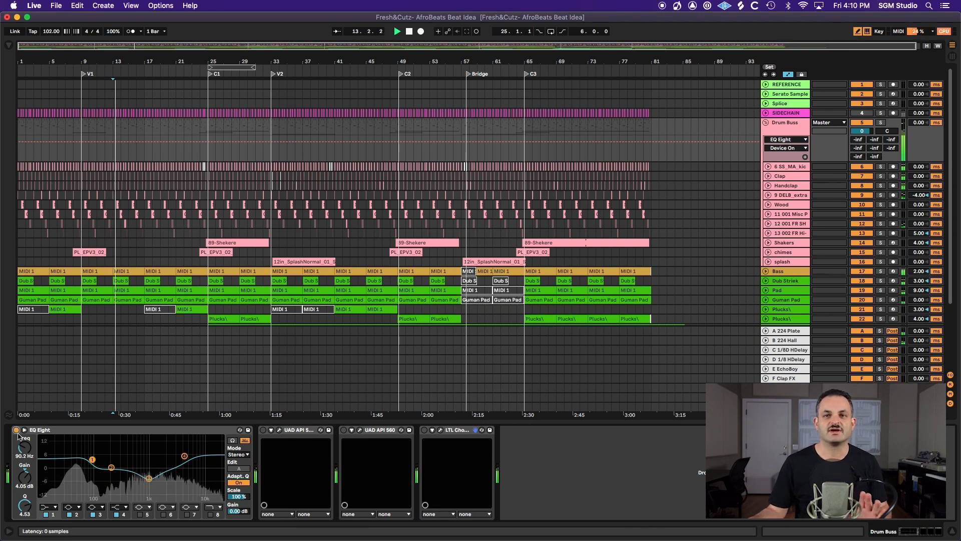
key(space)
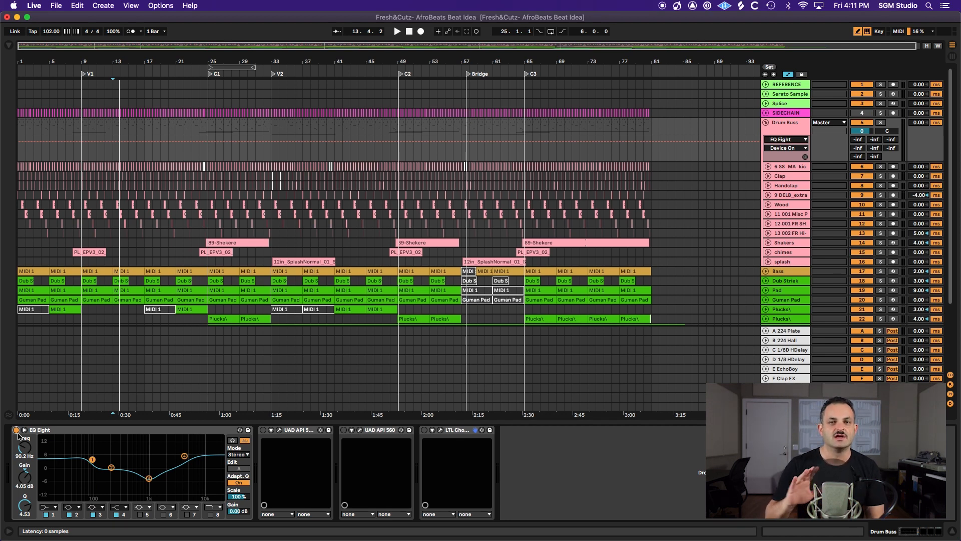
- Bypass EQ Eight, enable the UAD API 550A on the Drum Buss and open its plug-in window
click(17, 429)
click(263, 430)
click(279, 430)
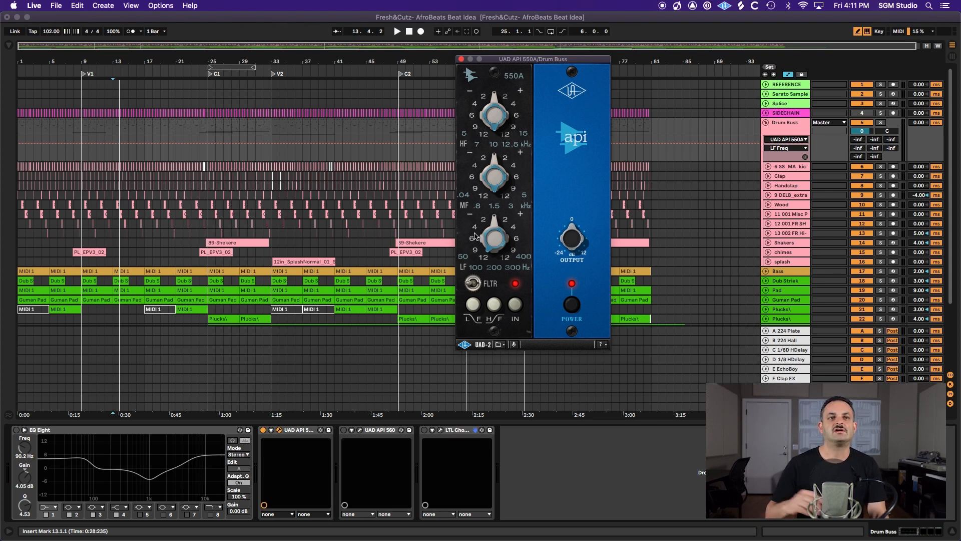
- On the 550A, boost LF and HF gain to about +4 dB, cut MF gain to about -4 dB and switch HF to shelf
key(space)
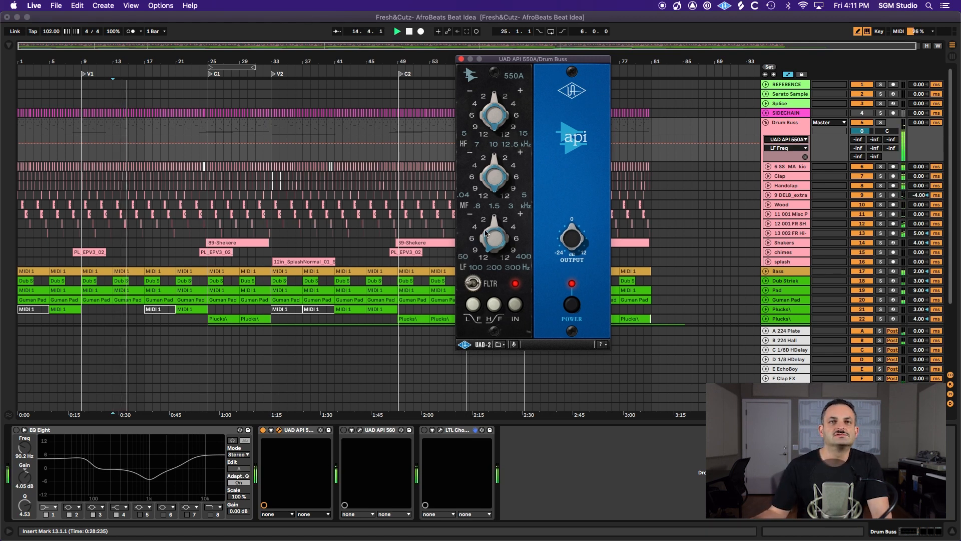
drag(495, 226, 497, 229)
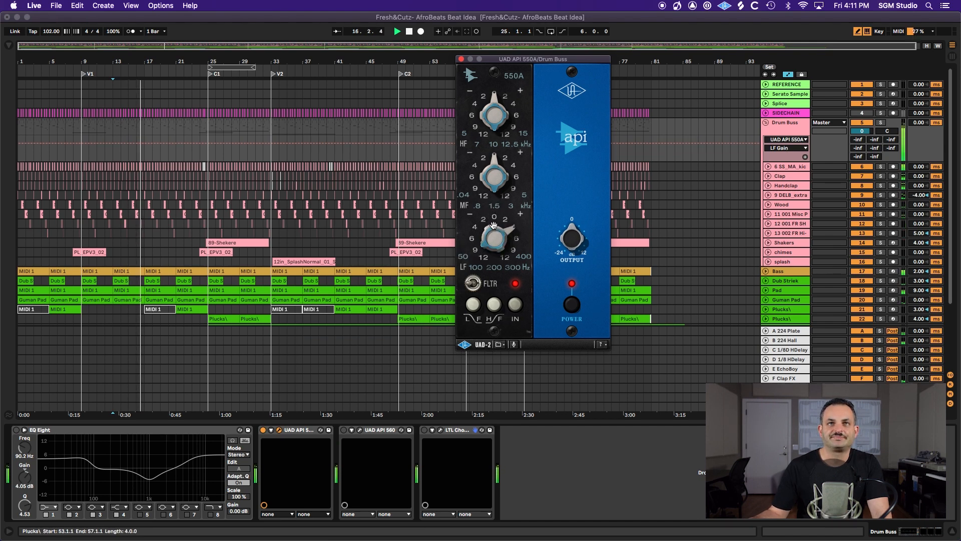
drag(479, 166, 473, 189)
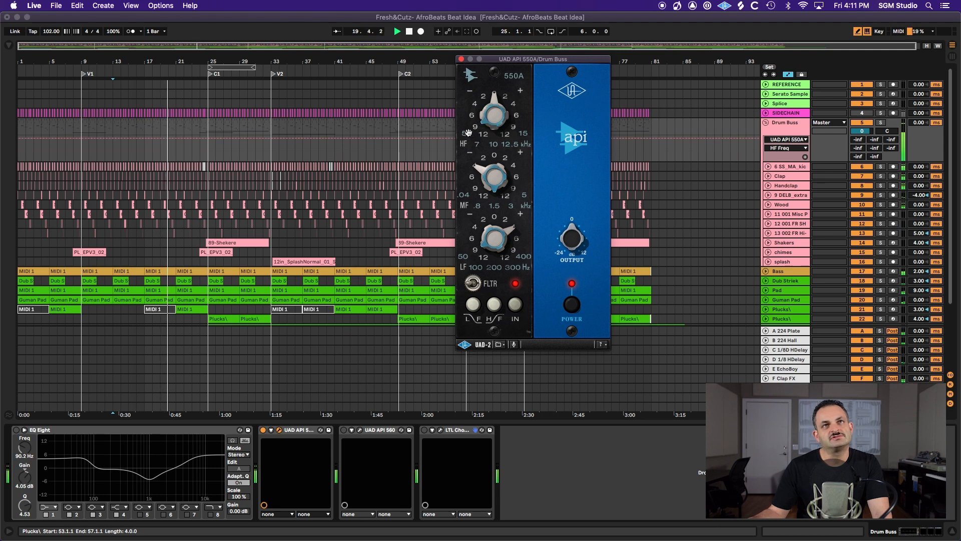
drag(498, 100, 504, 84)
click(492, 306)
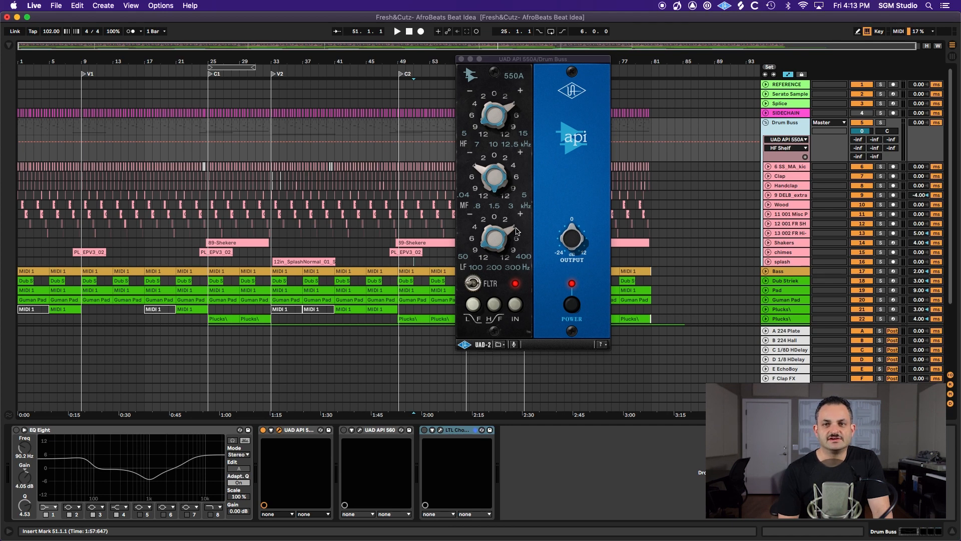
- Play from bar 51, switch the 550A's low band to shelf and adjust its LF frequency
key(space)
click(466, 310)
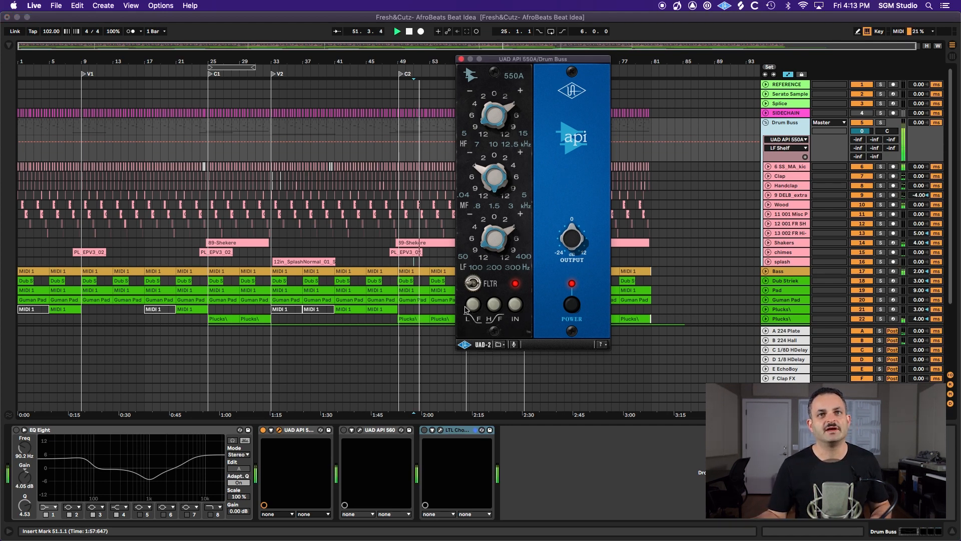
click(486, 254)
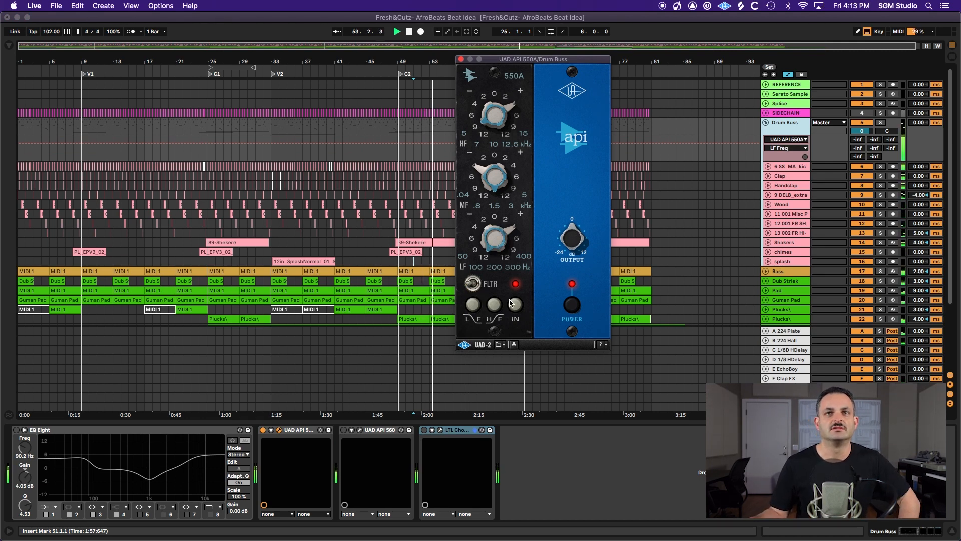
- Compare the drums with the API 550A off and on, and against EQ Eight alone
click(565, 303)
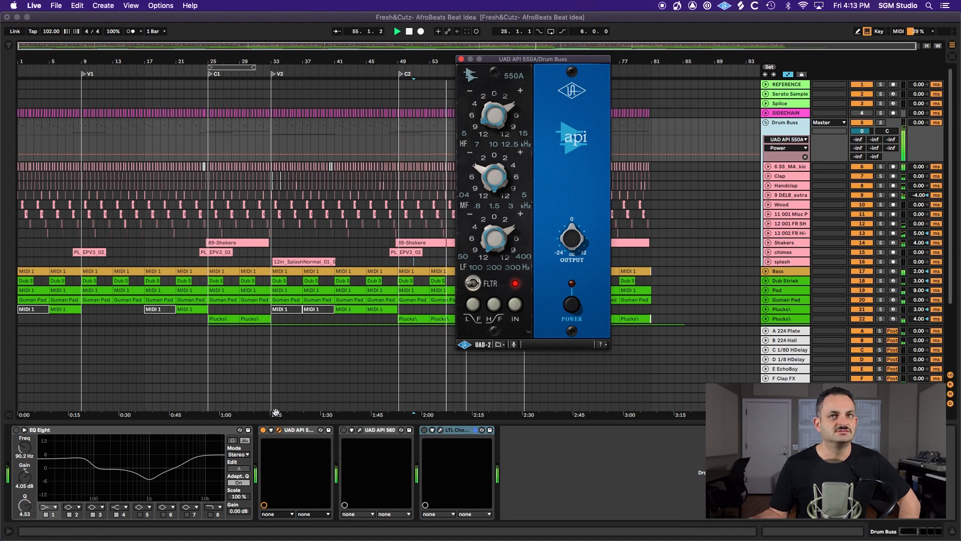
click(571, 304)
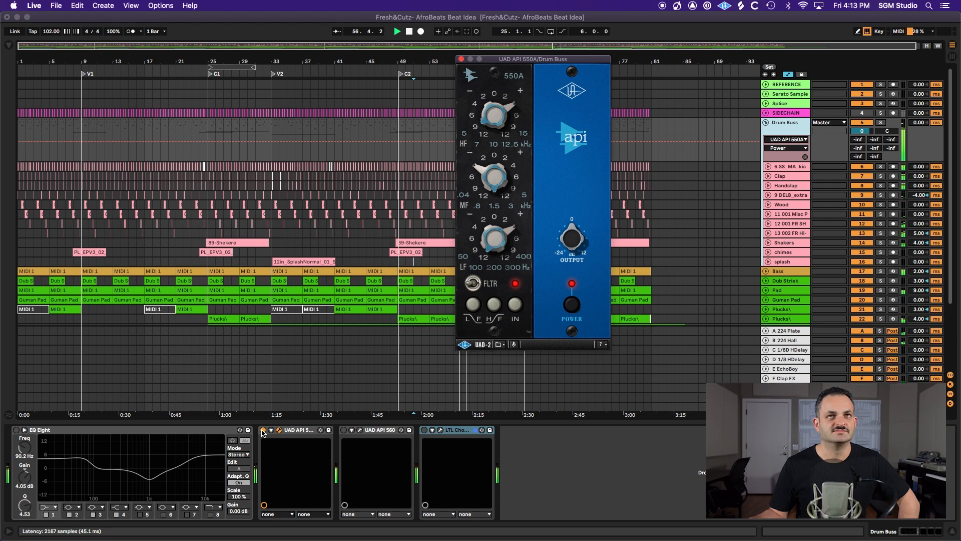
click(16, 430)
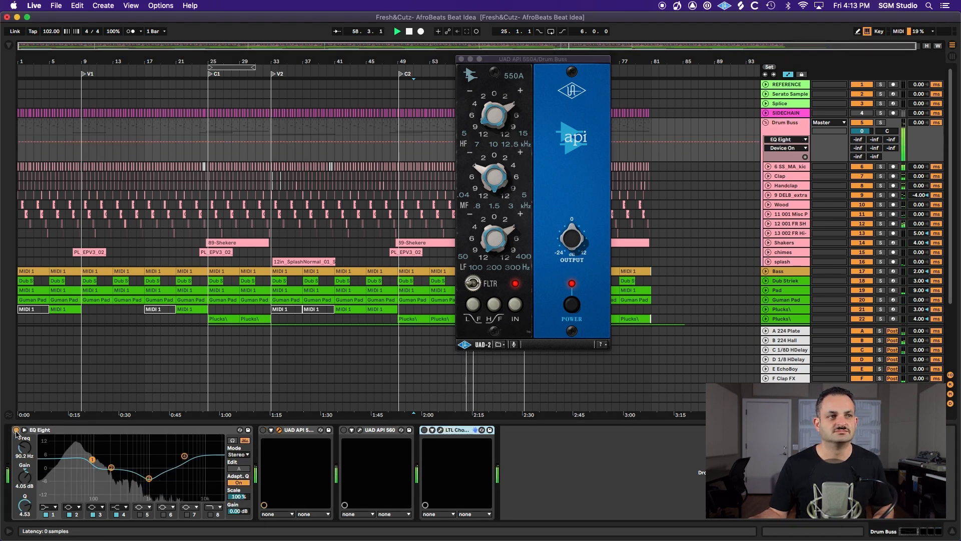
click(16, 430)
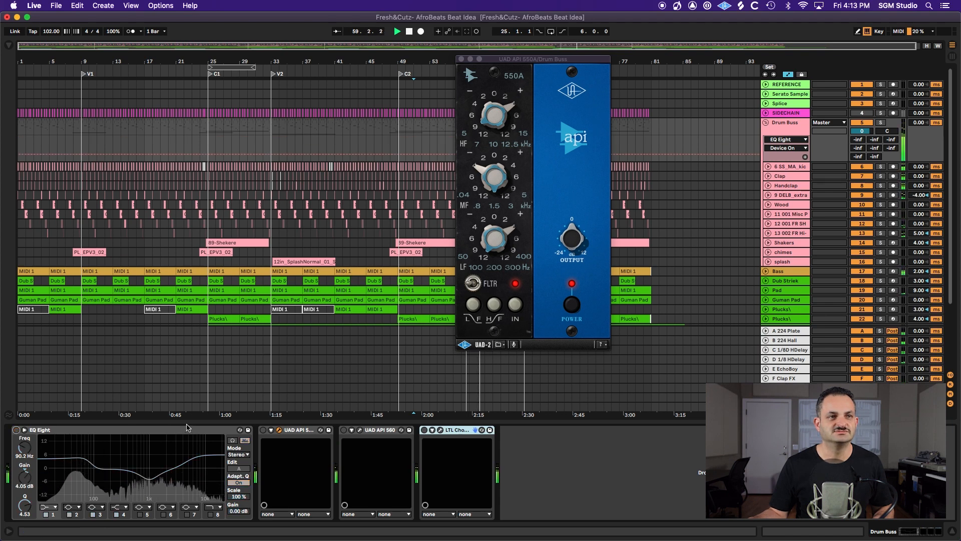
click(264, 430)
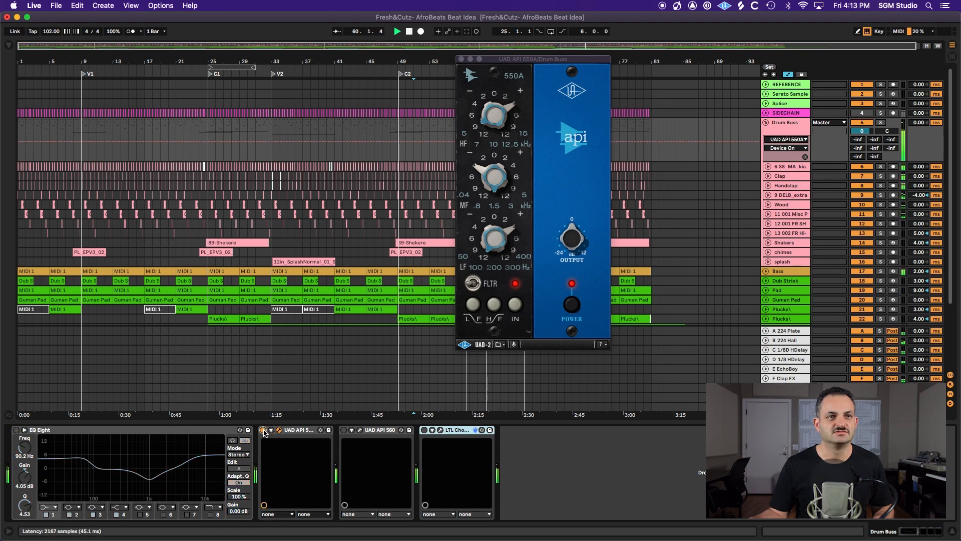
- Deepen the 550A's MF cut to -6 dB, compare it with EQ Eight and stop playback with only the 550A active
click(478, 185)
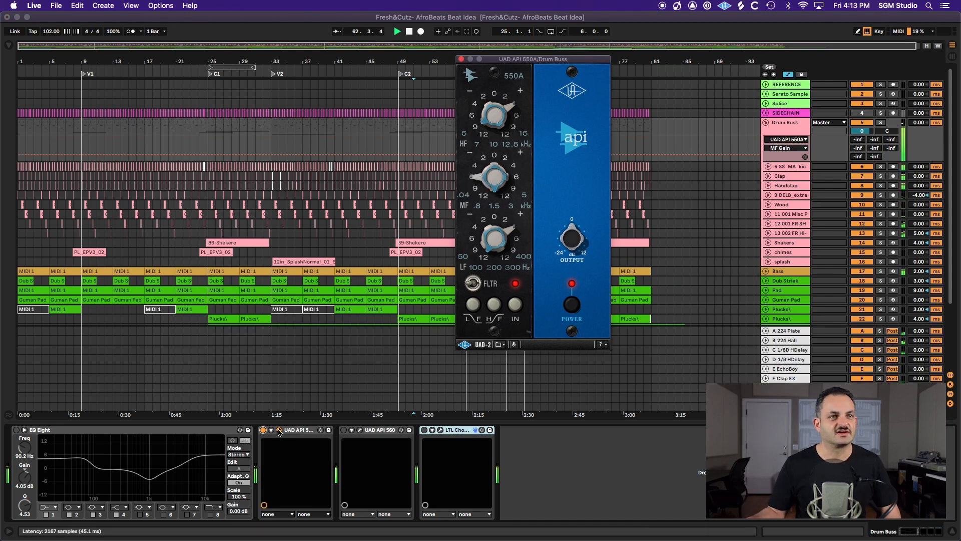
click(15, 432)
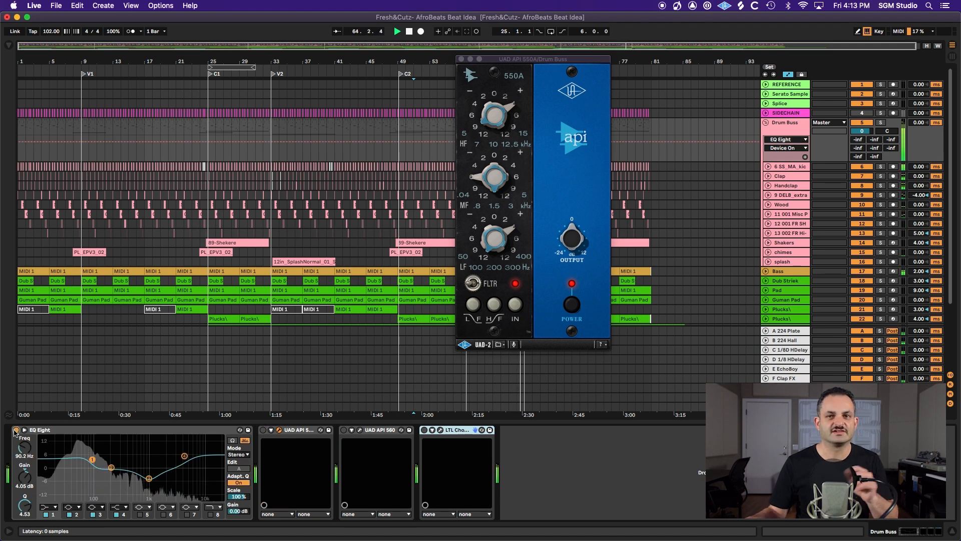
click(15, 430)
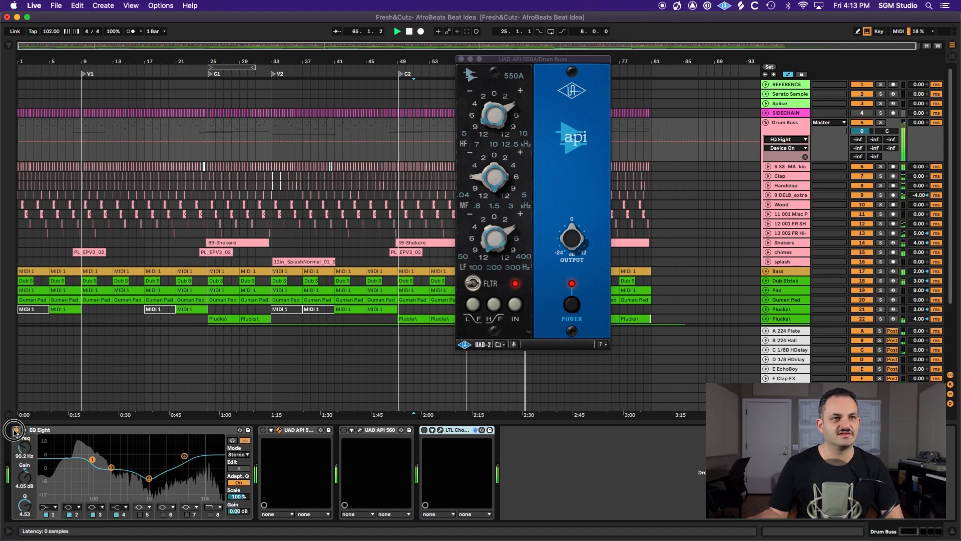
click(270, 433)
key(space)
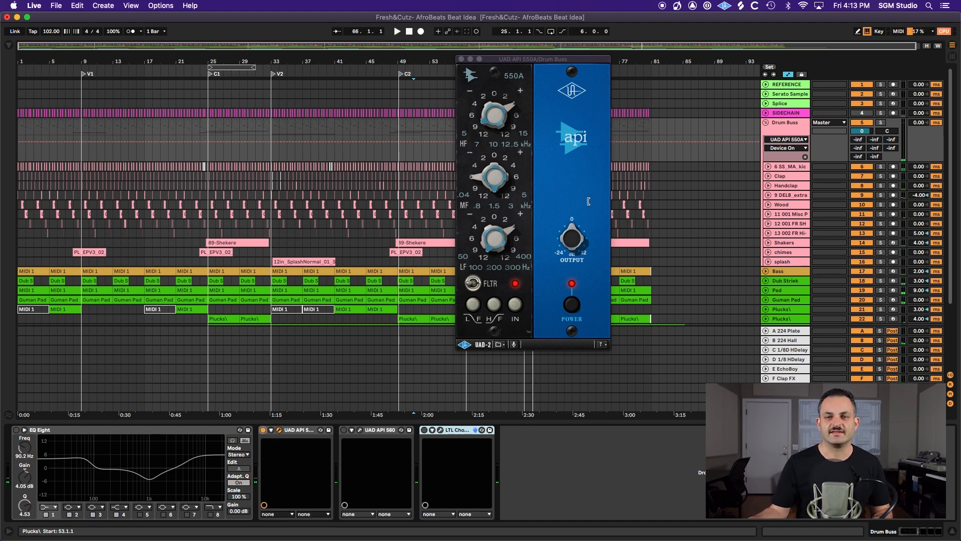
- Switch the 550A's EQ circuit out while leaving the plug-in powered on
click(514, 306)
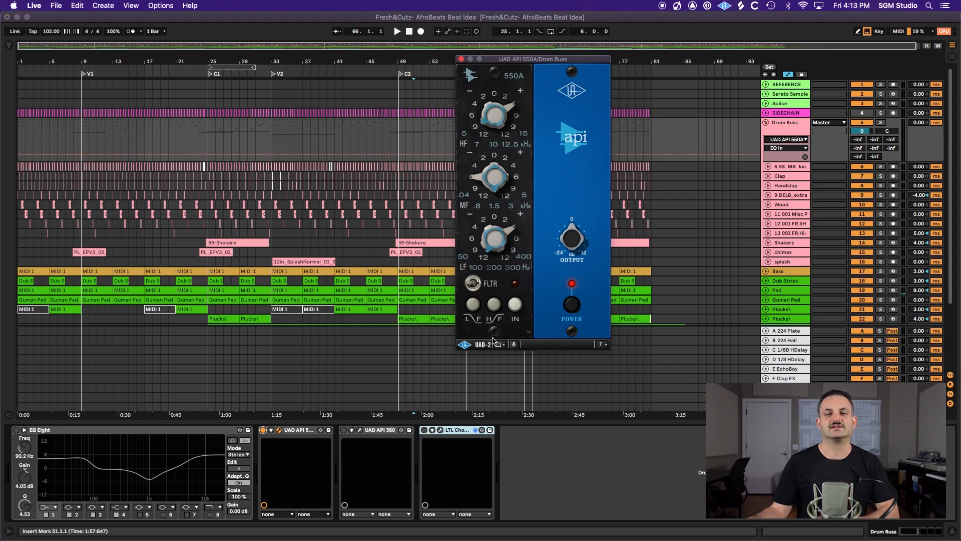
- Play the drums, compare the 550A powered off and on with its EQ circuit out, and switch the EQ back in
key(space)
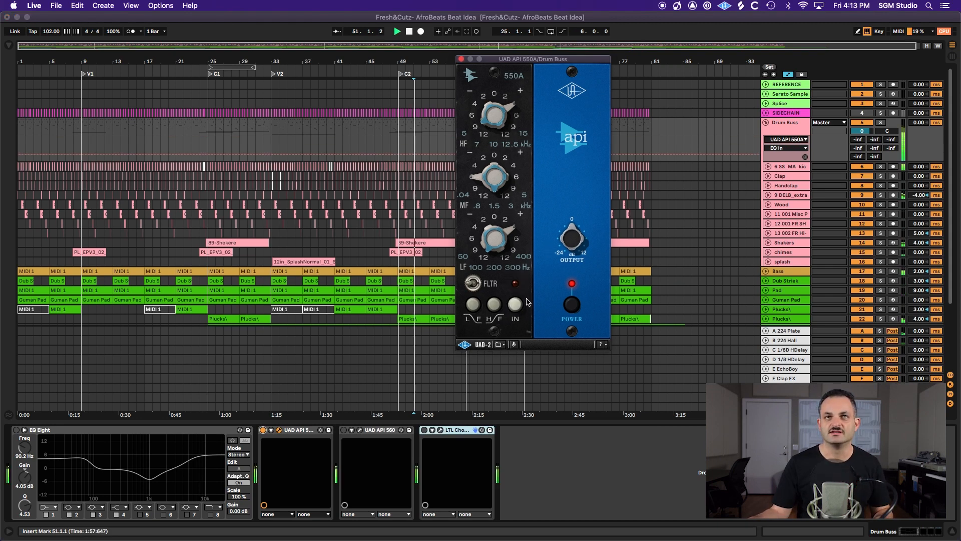
click(570, 305)
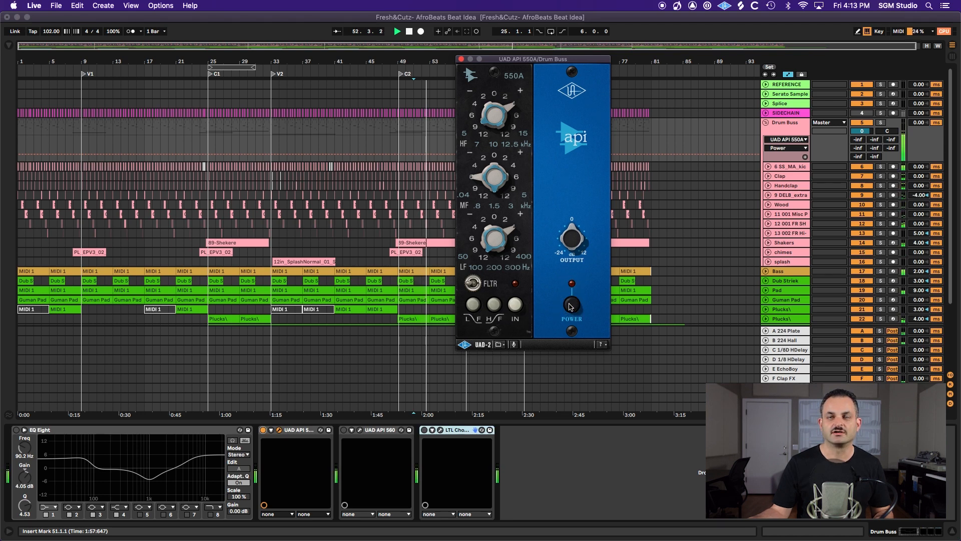
click(570, 306)
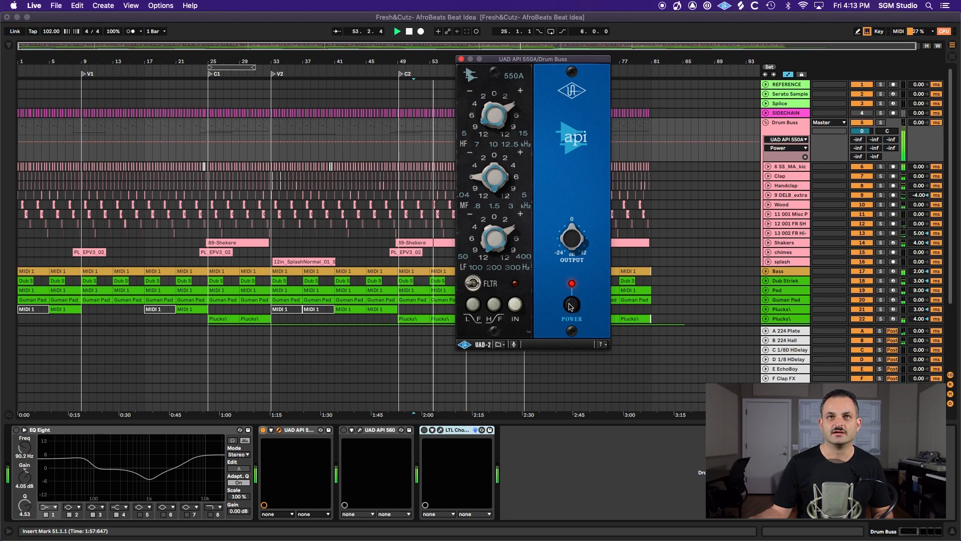
click(518, 305)
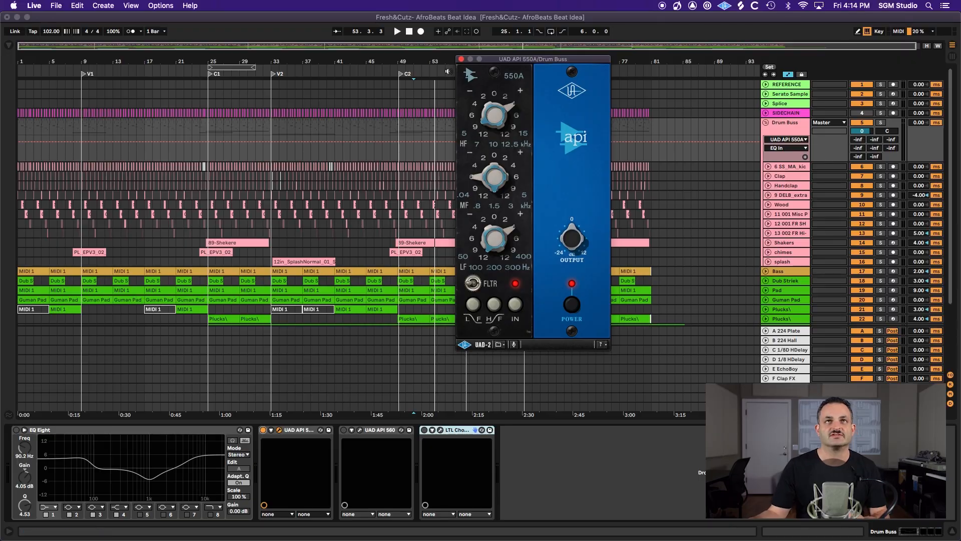
- Open the UAD API 560 on the Drum Buss, enable it in place of the 550A and play from bar 51
click(360, 430)
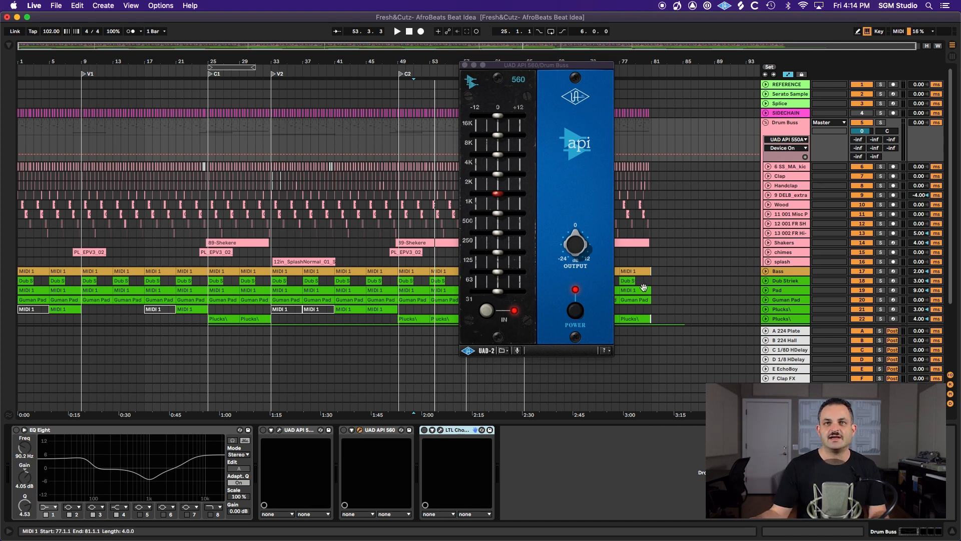
click(489, 313)
click(488, 311)
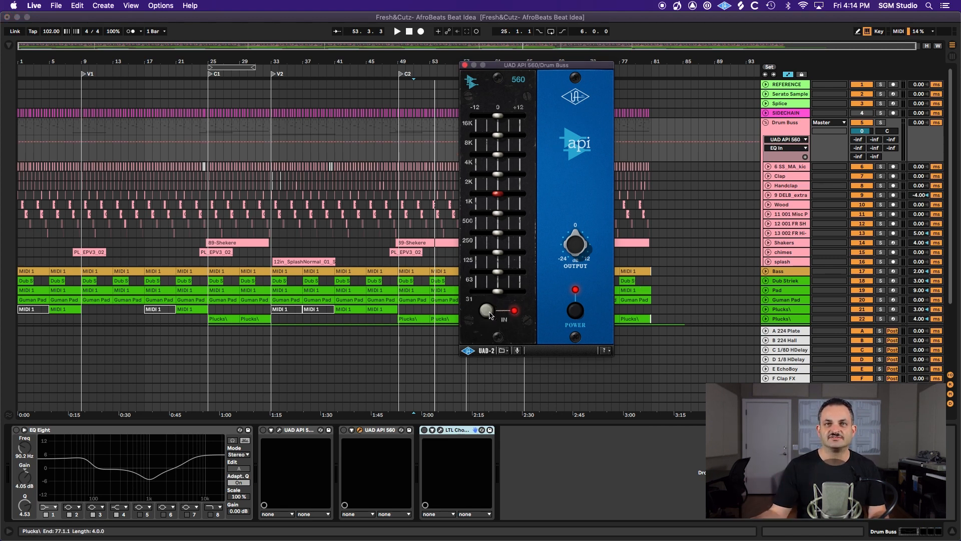
click(343, 430)
key(space)
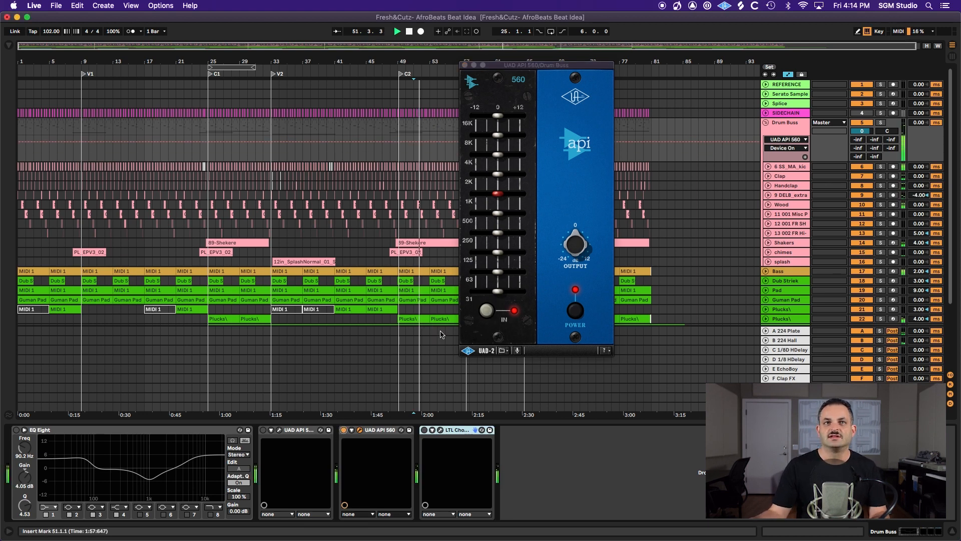
- Shape the API 560 with low boosts at 31 and 63 Hz, cuts from 250 Hz to 1K, and boosts from 2K to 16K
mouse_move(497, 291)
mouse_down()
mouse_move(504, 252)
mouse_move(503, 289)
mouse_move(505, 271)
mouse_up()
drag(502, 216, 493, 194)
drag(499, 155, 503, 171)
drag(498, 135, 504, 119)
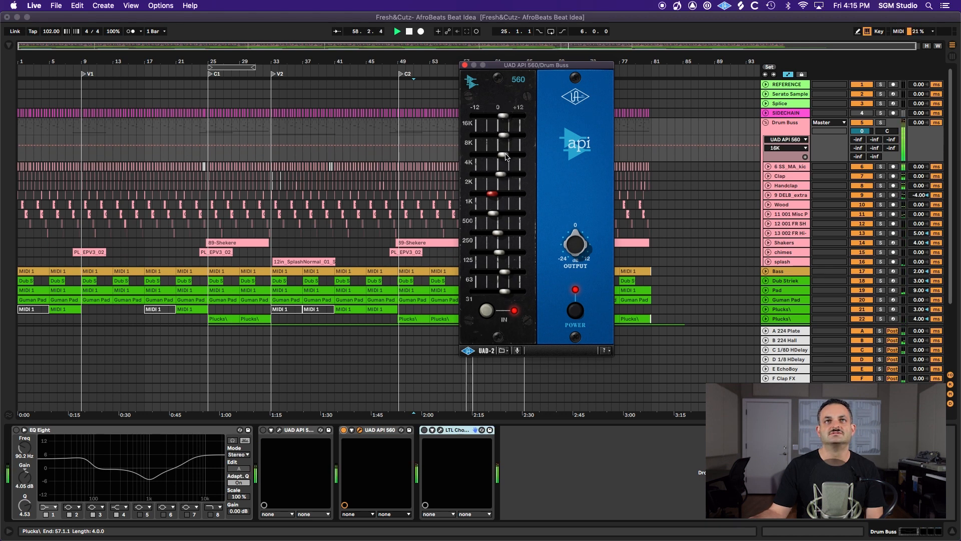
click(505, 174)
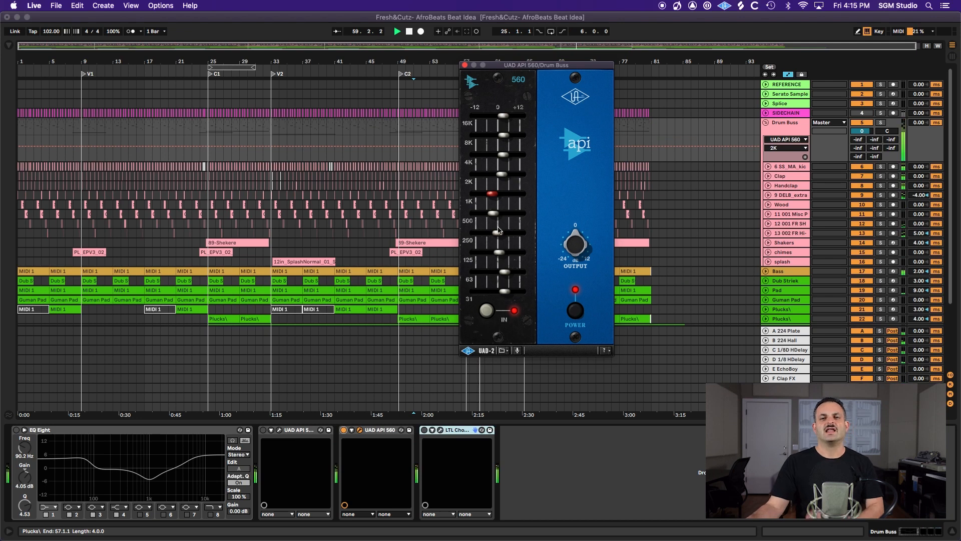
click(499, 233)
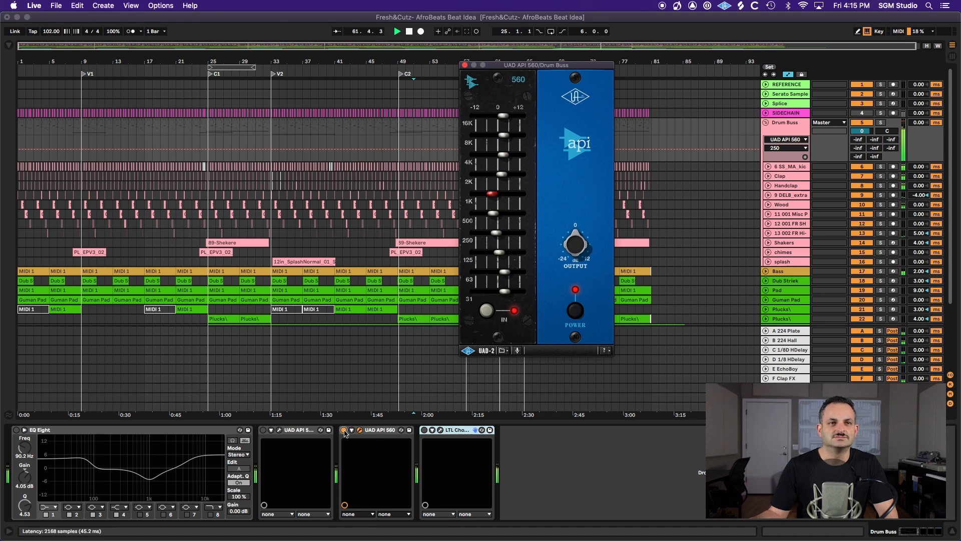
- Compare the drums with the API 560 bypassed and with the API 550A switched on in its place
click(343, 430)
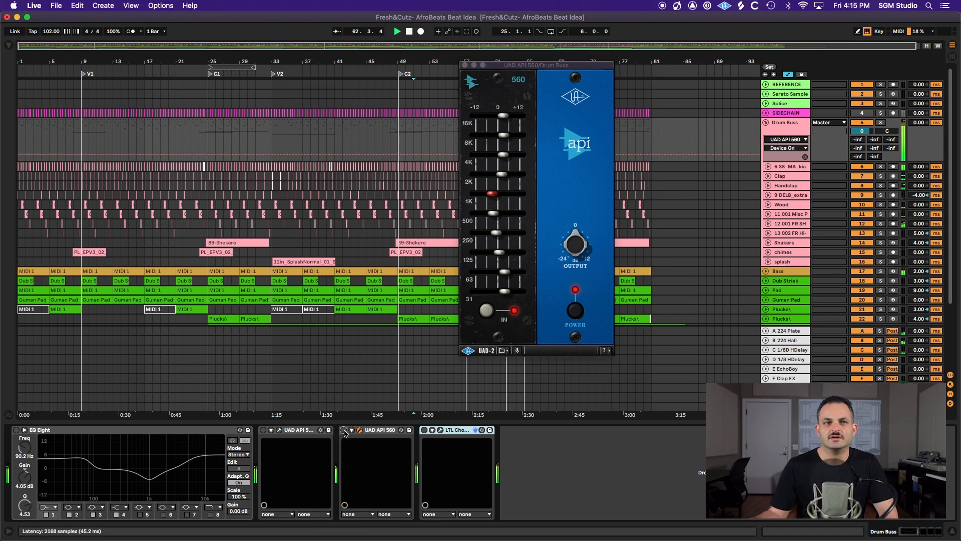
click(263, 430)
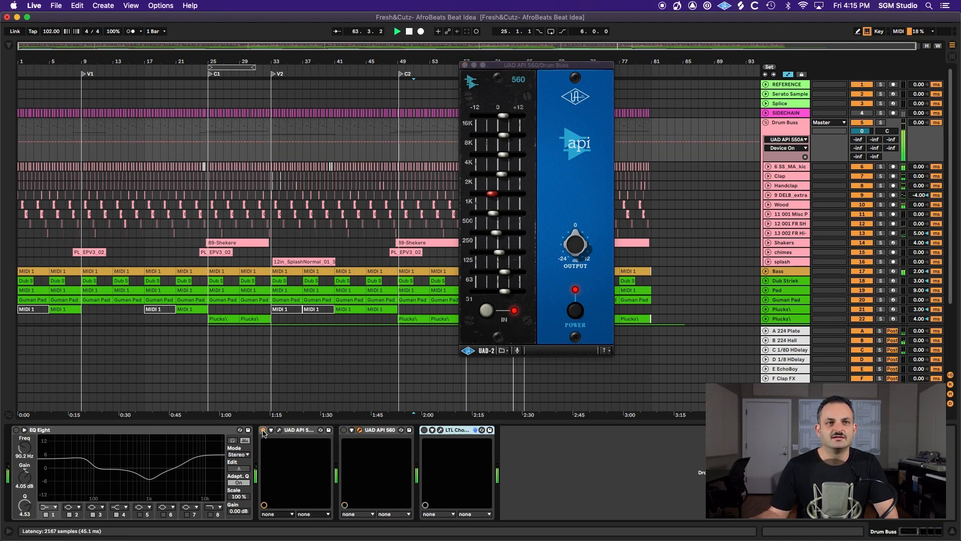
click(263, 430)
click(343, 430)
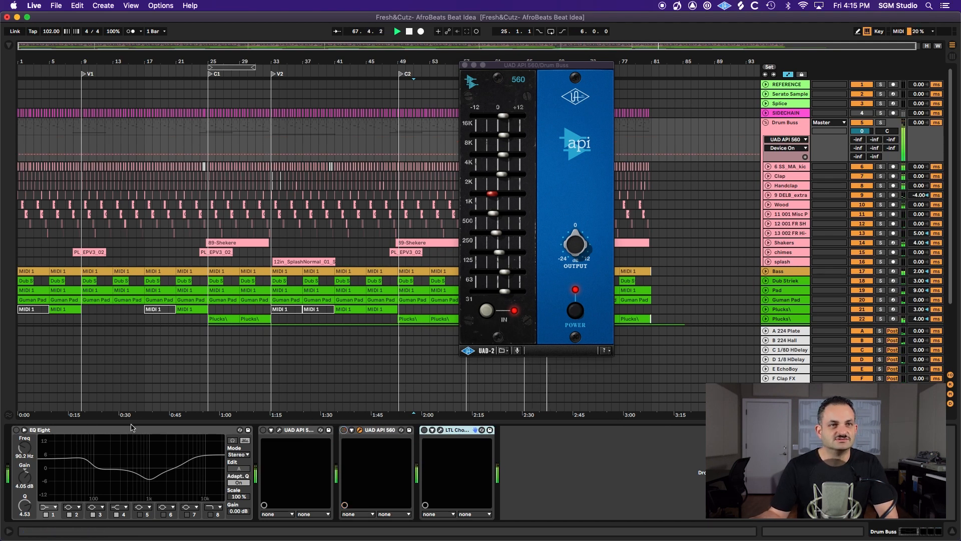
- Compare EQ Eight alone with the API 560 and with all EQs bypassed, and stop playback
click(16, 429)
click(16, 430)
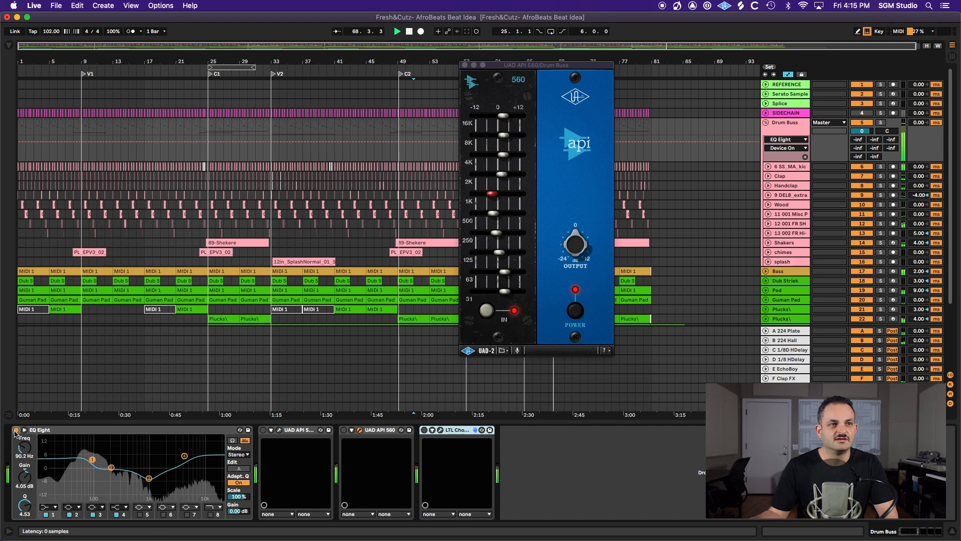
click(343, 429)
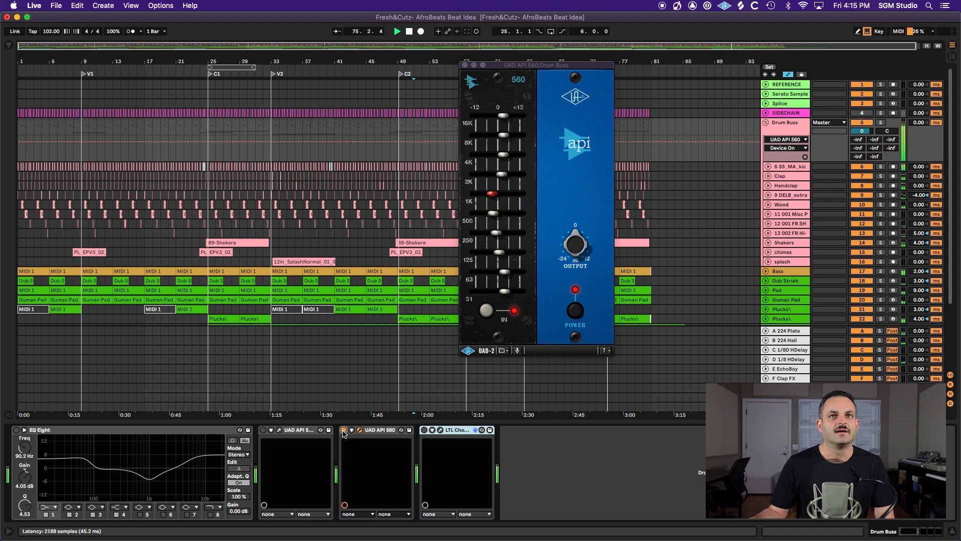
click(343, 430)
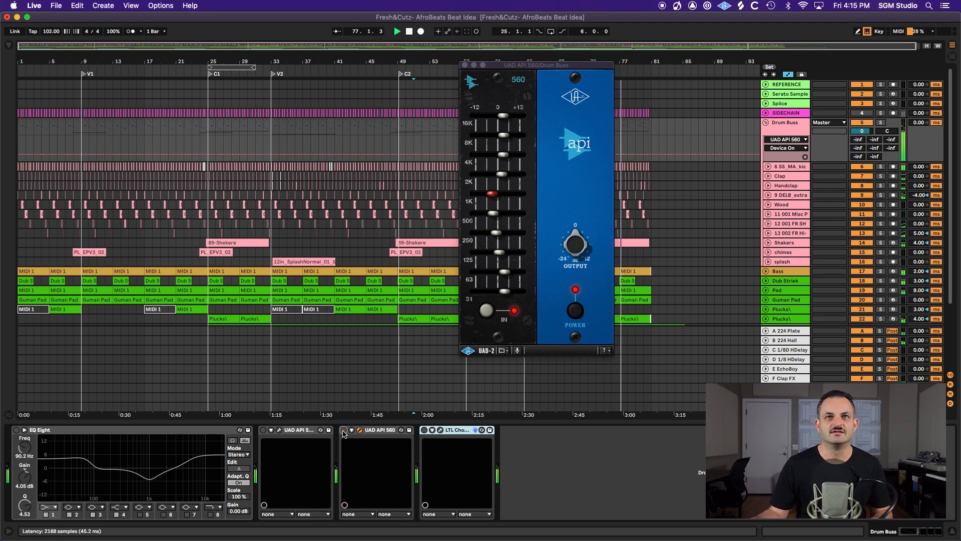
click(344, 430)
key(space)
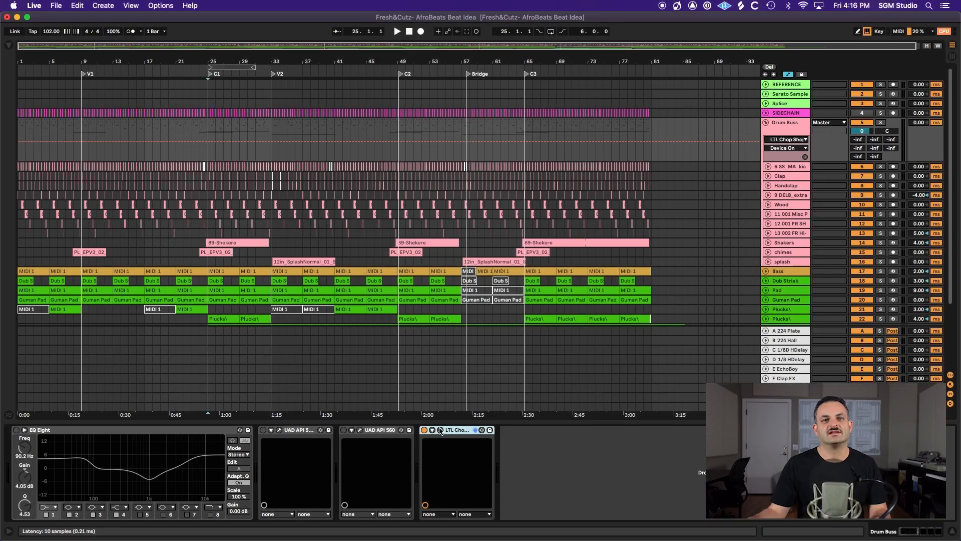
- Open the LTL Chop Shop EQ on the Drum Buss and read its manual in Chrome for what each control does
click(440, 429)
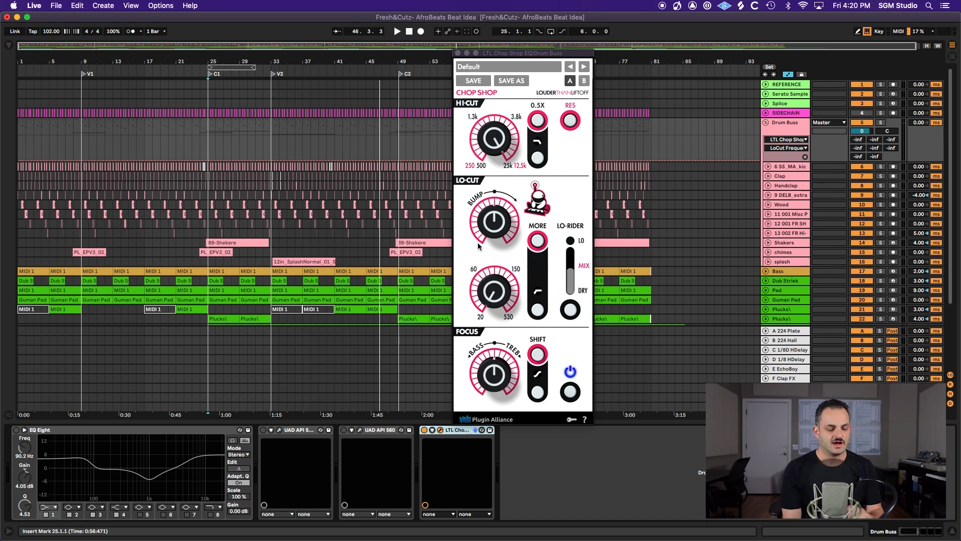
key(super+Tab)
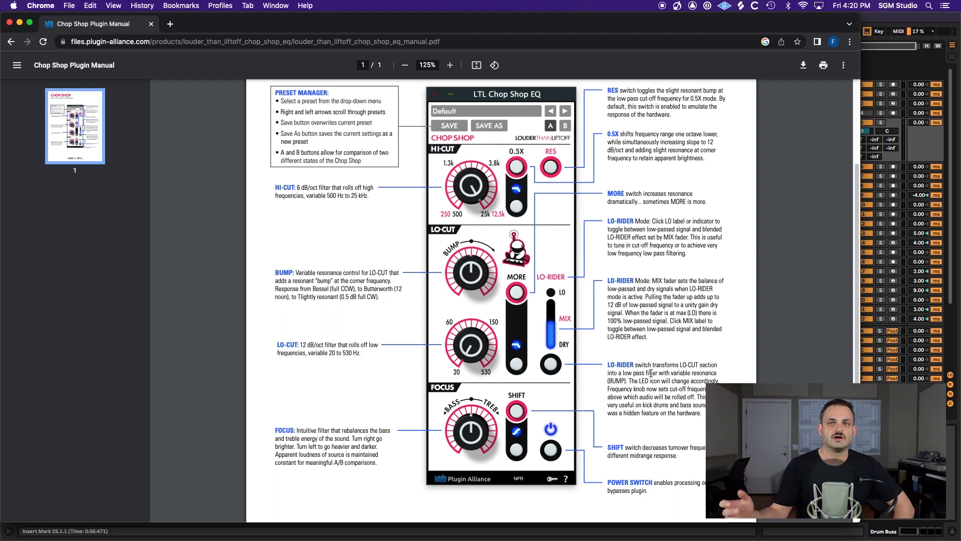
scroll(653, 373, down, 1)
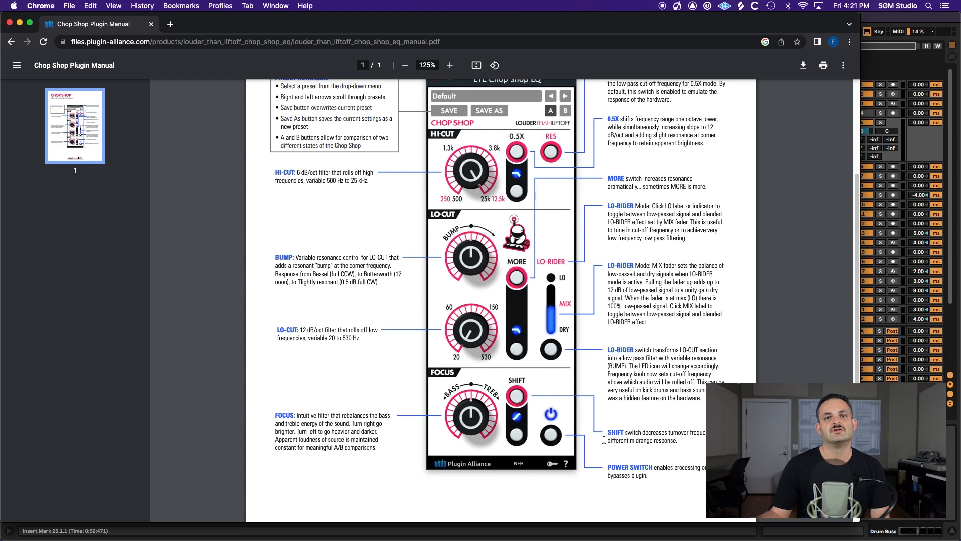
scroll(585, 439, down, 5)
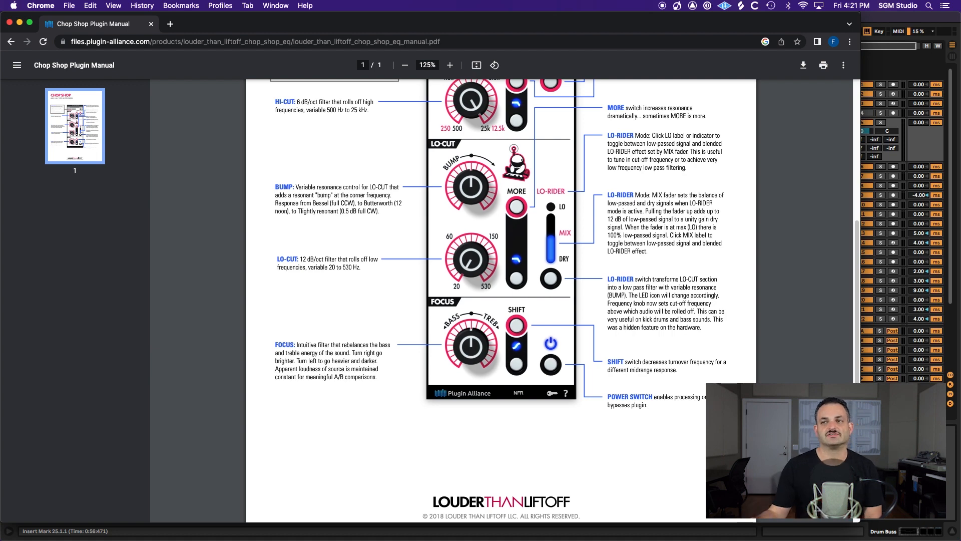
- Back in Ableton Live, play from bar 25, enable Chop Shop's FOCUS filter tilted towards treble, and compare against the plug-in bypassed
key(super+Tab)
key(space)
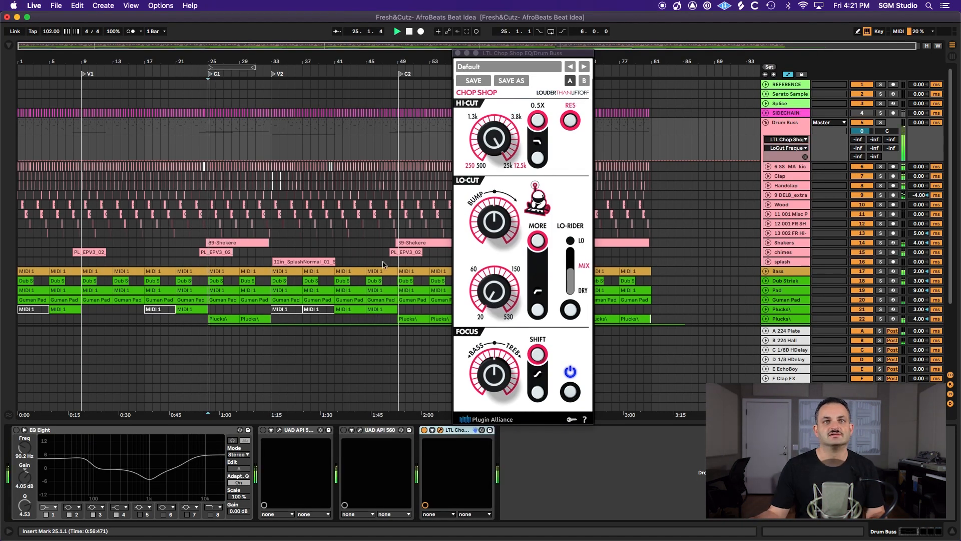
mouse_move(498, 384)
mouse_down()
mouse_move(498, 393)
mouse_move(493, 386)
mouse_up()
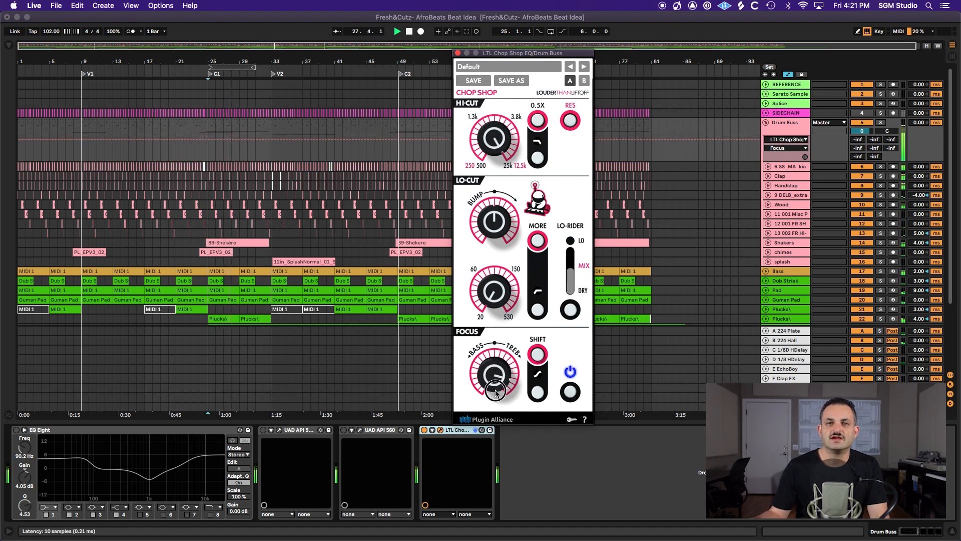
click(537, 388)
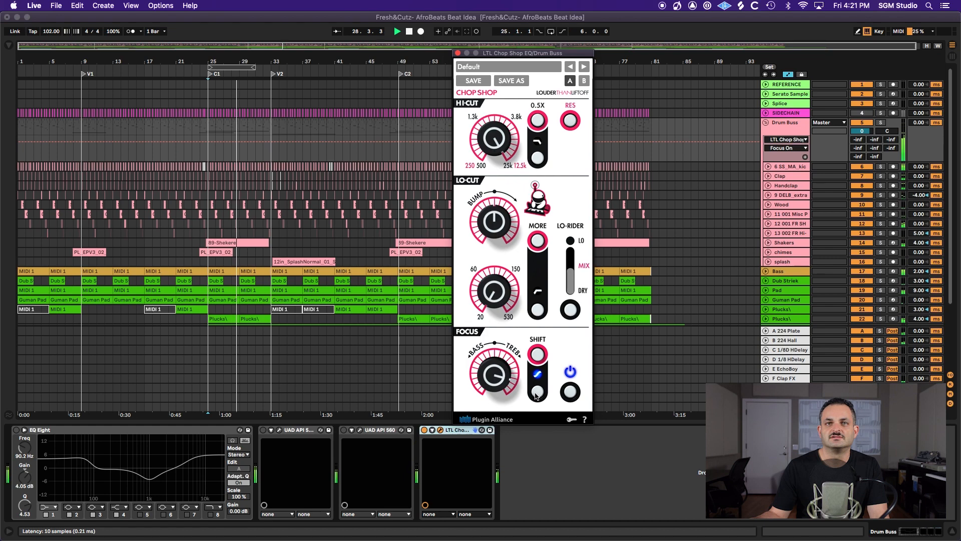
drag(500, 379, 497, 384)
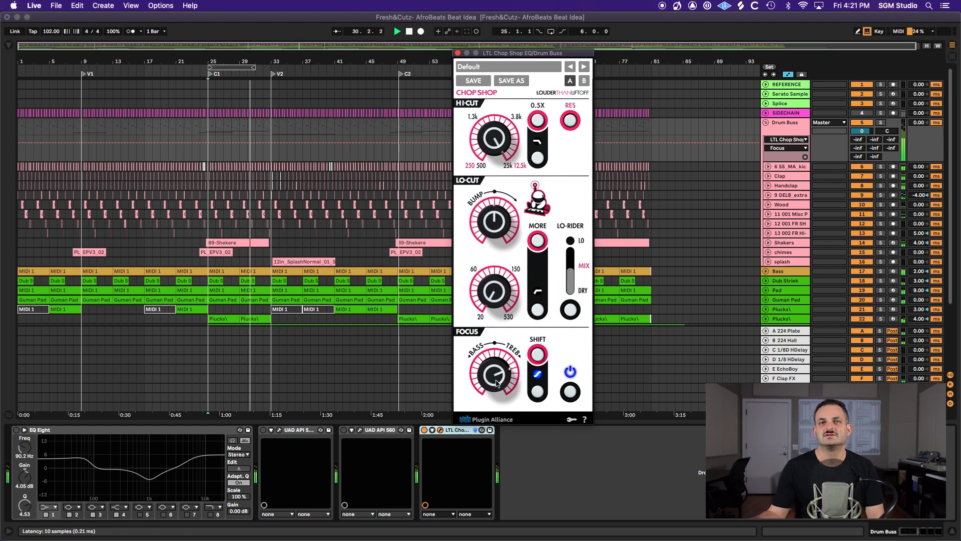
click(565, 395)
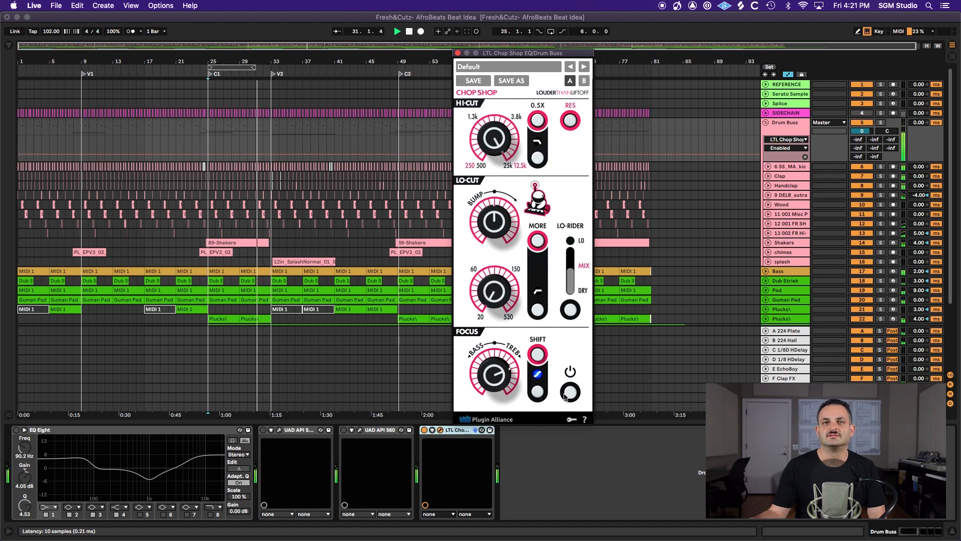
click(565, 396)
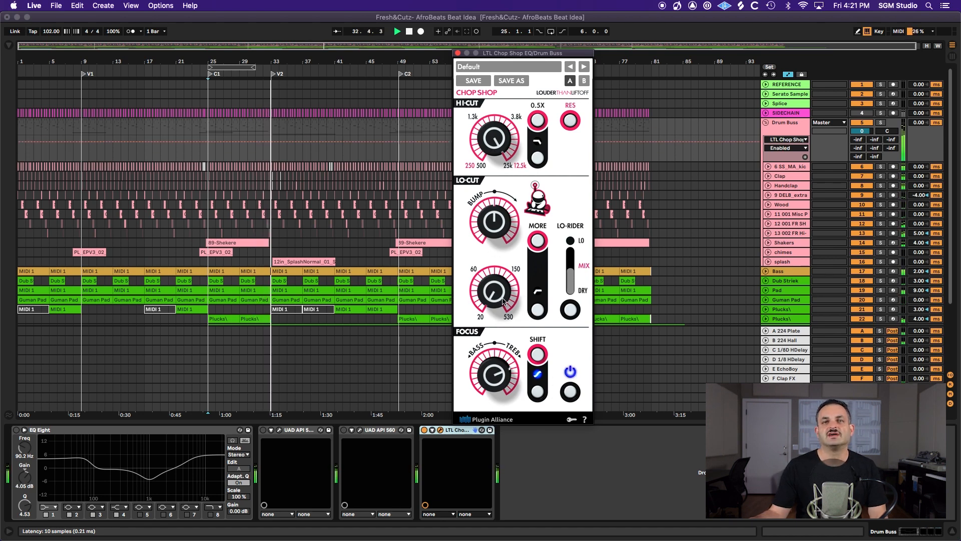
- Raise Chop Shop's LO-CUT frequency, BUMP and LO-RIDER mix, and compare the drums with the plug-in bypassed
drag(499, 298, 502, 246)
drag(500, 211, 500, 192)
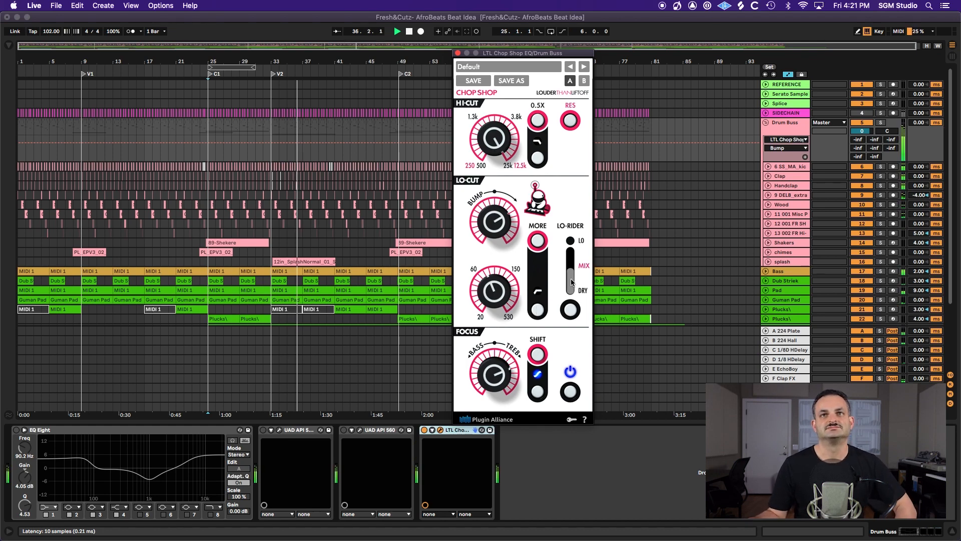
drag(570, 271, 570, 250)
click(571, 391)
click(571, 391)
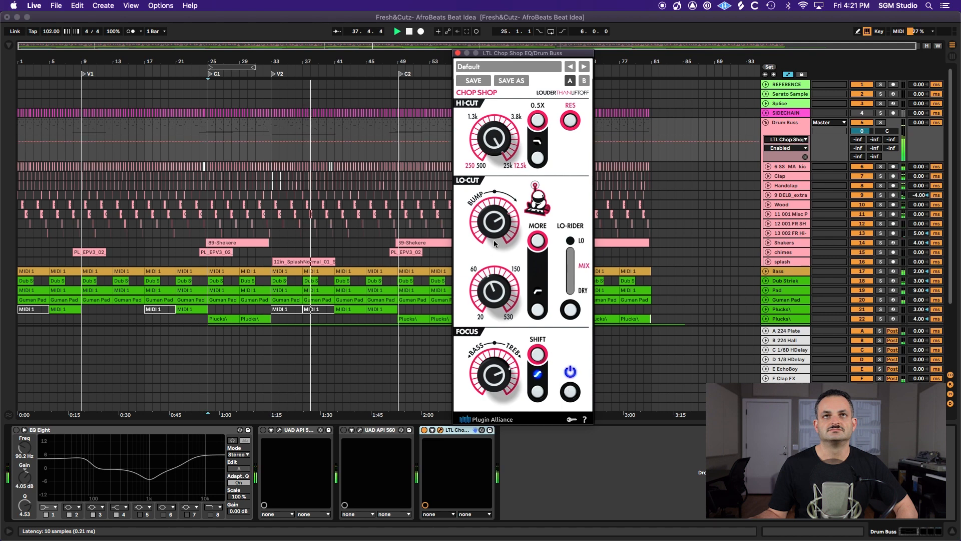
- Raise the LO-CUT frequency to its midpoint, try the MORE resonance, and activate LO-RIDER with a slightly reduced mix
click(494, 278)
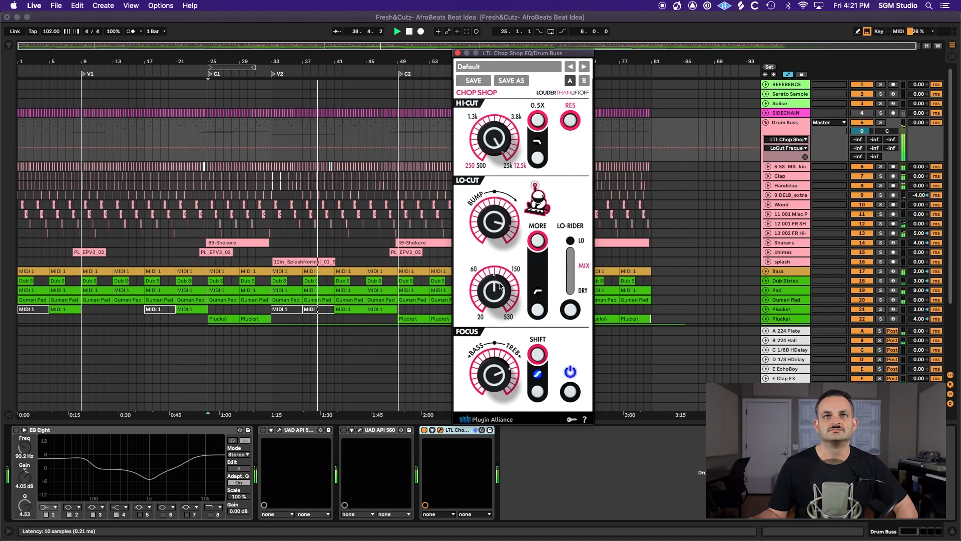
click(537, 245)
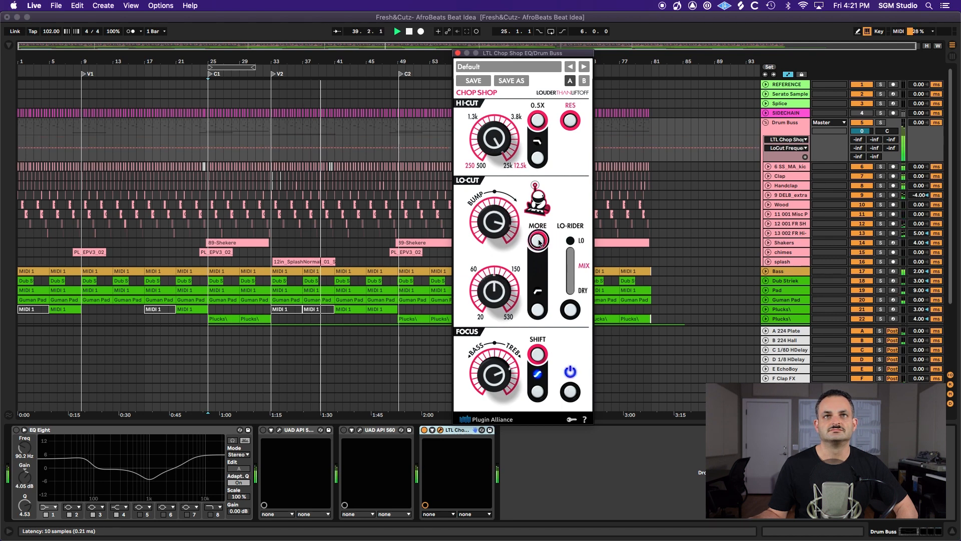
click(569, 294)
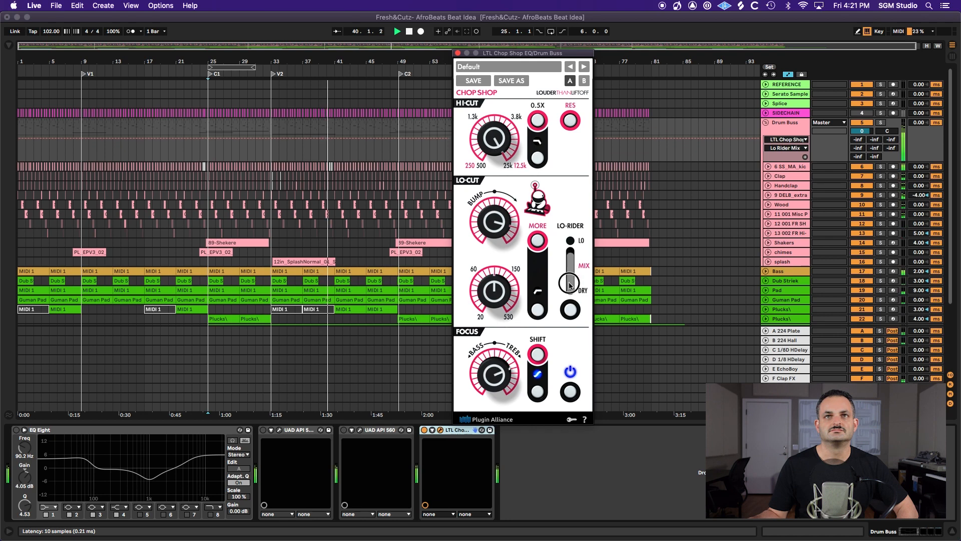
click(570, 310)
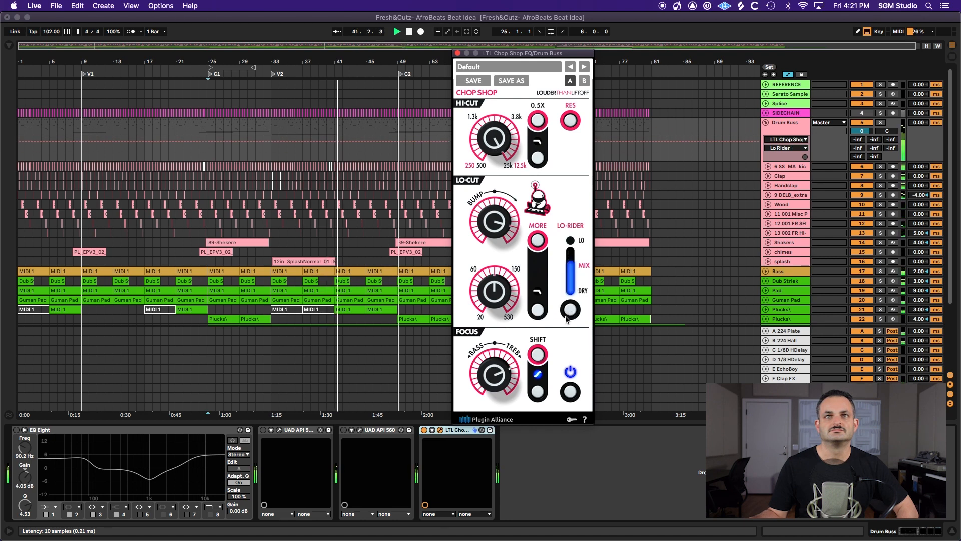
click(571, 250)
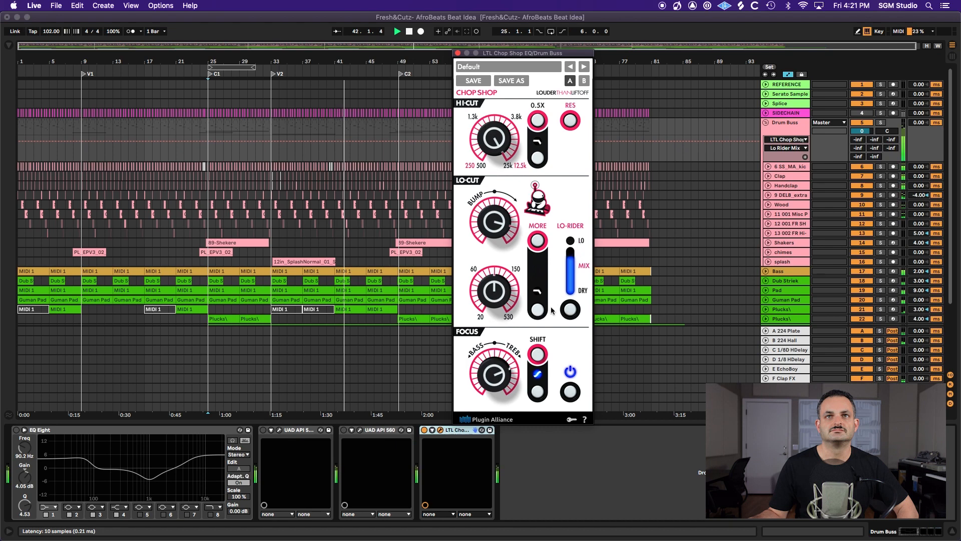
click(538, 242)
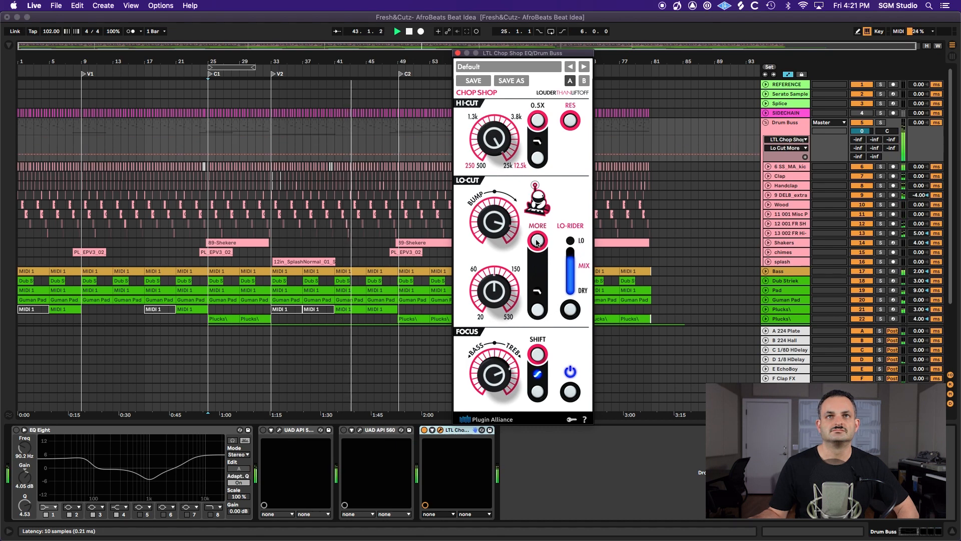
- Fine-tune Chop Shop's LO-CUT frequency and BUMP, enable its HI-CUT filter with a lowered frequency, and compare against the plug-in bypassed
click(503, 303)
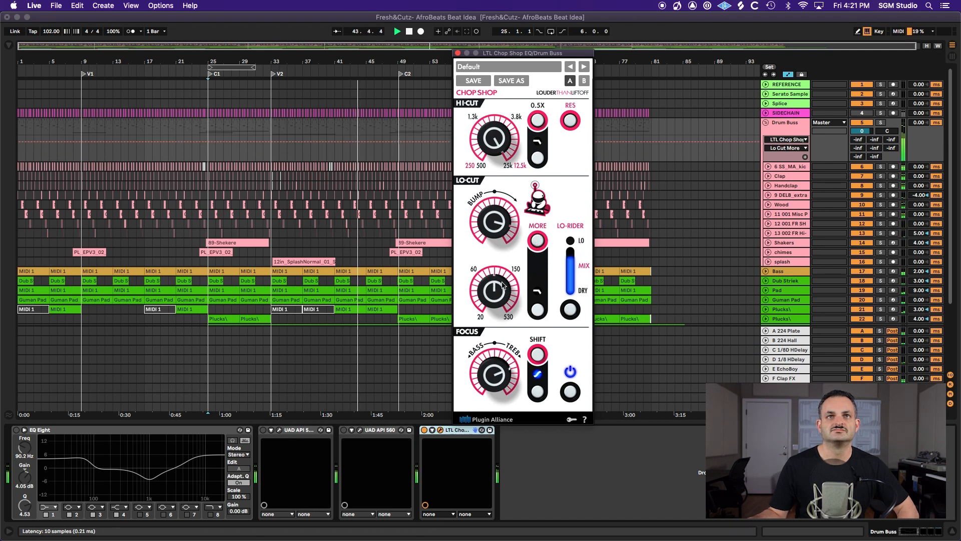
drag(503, 268, 502, 283)
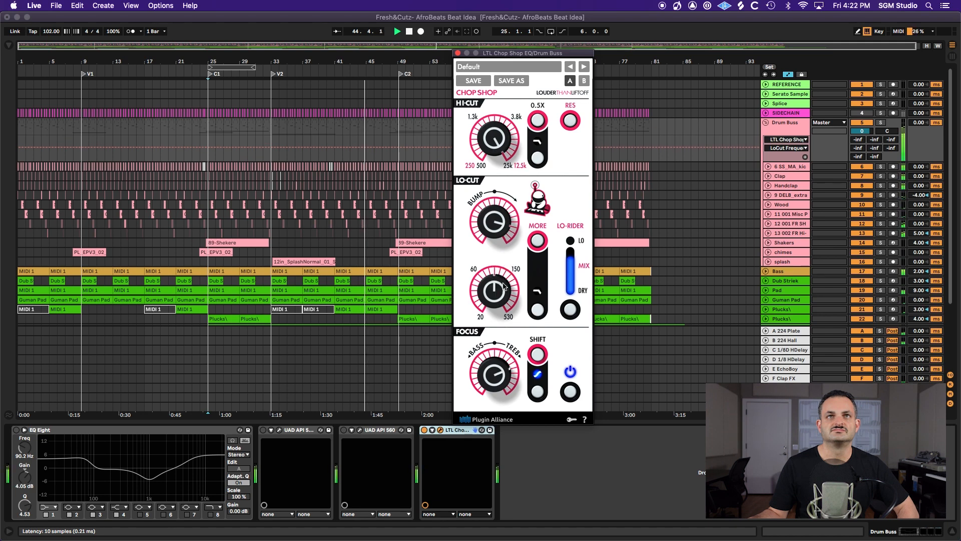
drag(502, 233, 503, 224)
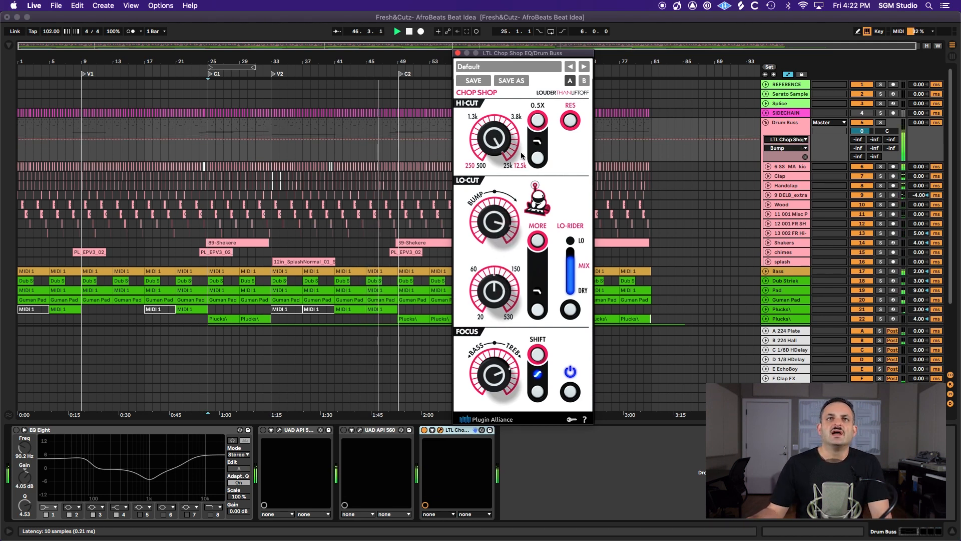
click(536, 158)
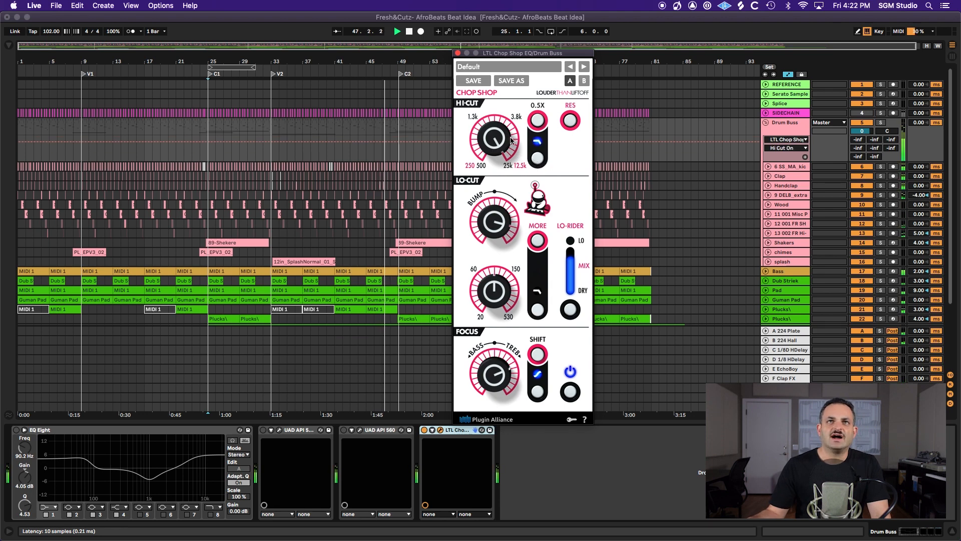
click(424, 430)
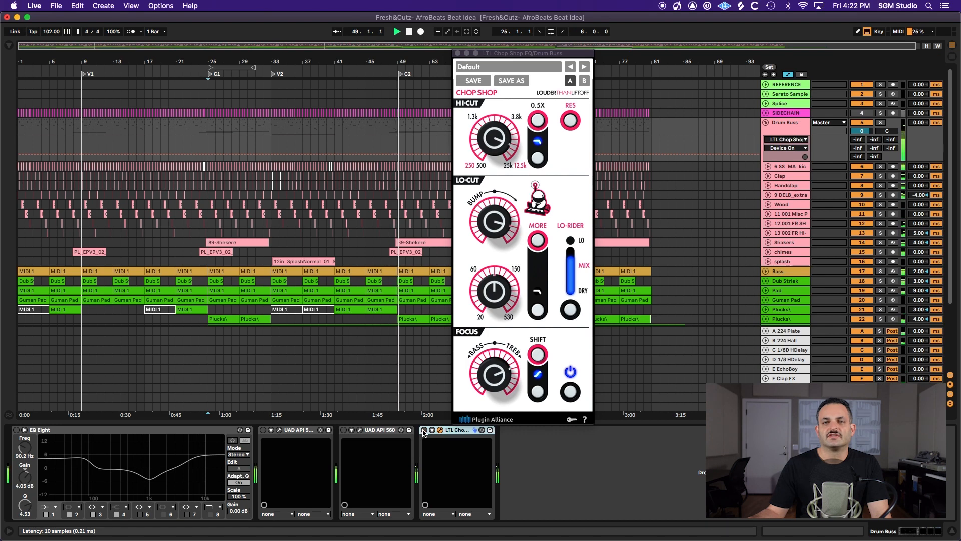
click(423, 430)
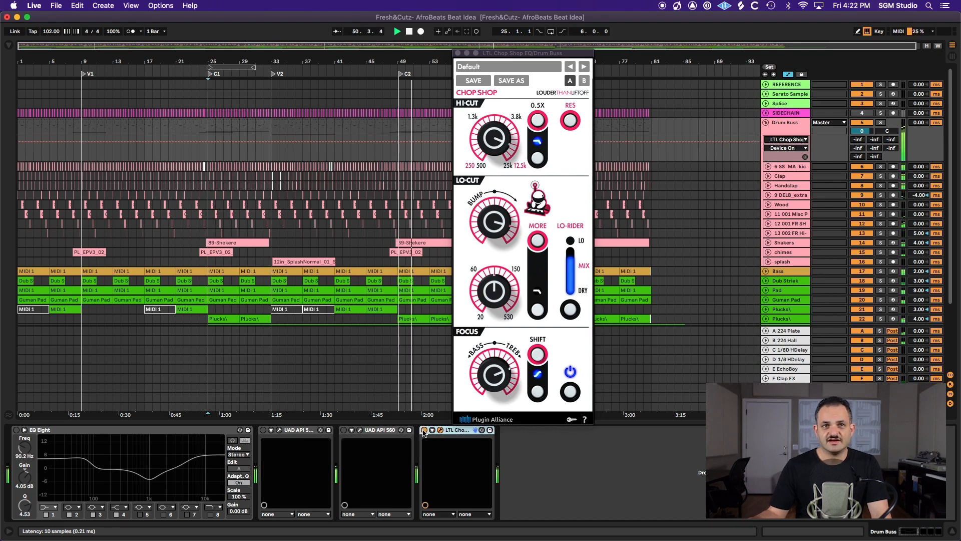
- Switch the Drum Buss from Chop Shop to the API 560 and slightly reduce the 560's 8K, 4K and 2K bands
click(343, 430)
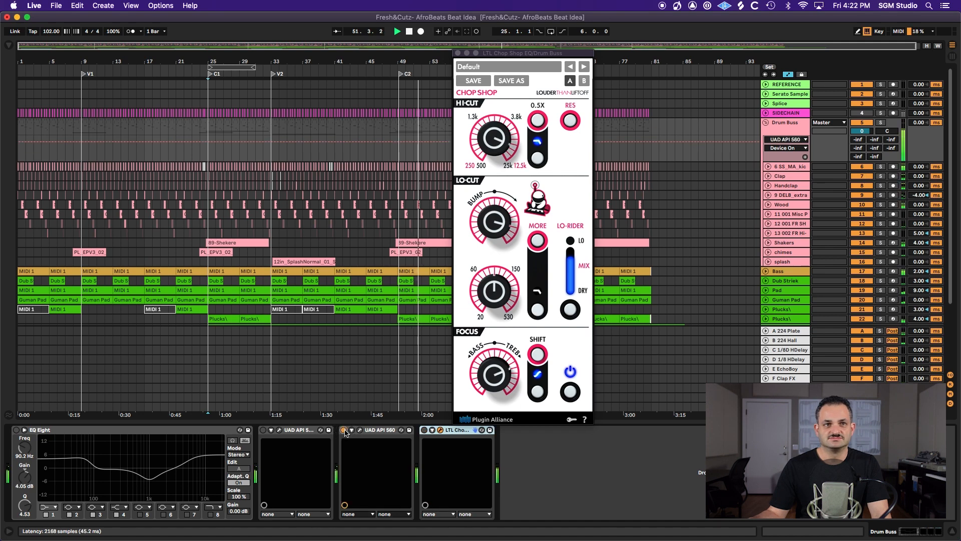
click(344, 430)
click(360, 430)
click(505, 159)
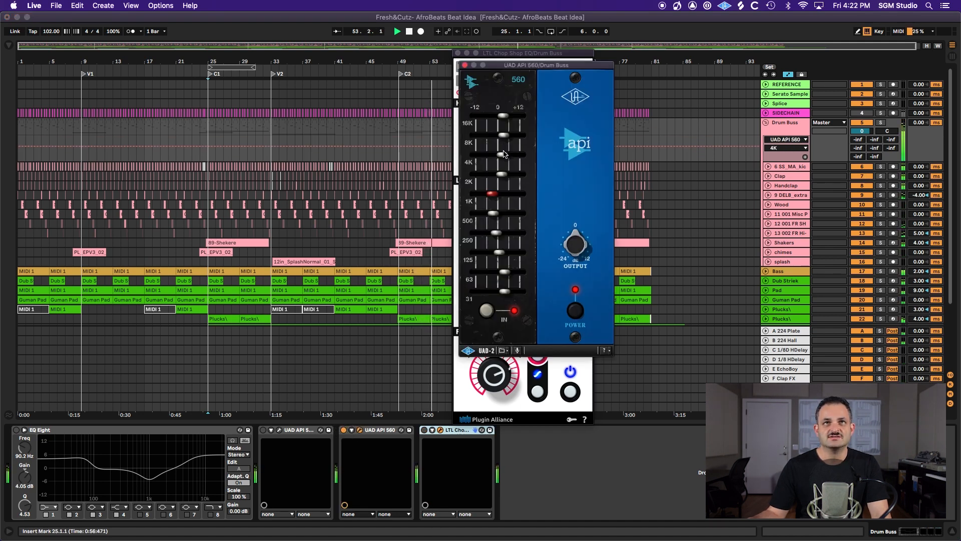
click(505, 173)
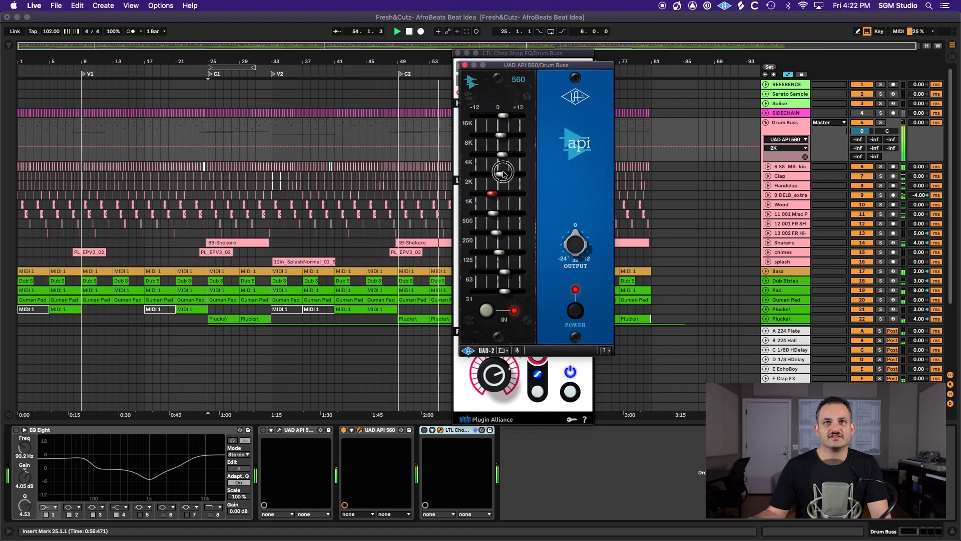
click(465, 66)
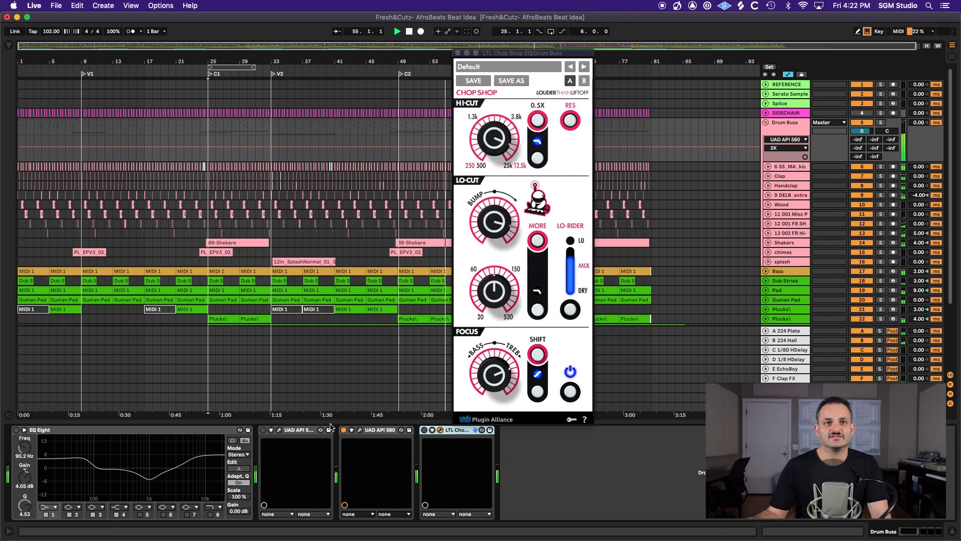
- Compare the API 550A, Chop Shop and EQ Eight on the playing drums by enabling them alternately, leaving only Chop Shop active
click(263, 430)
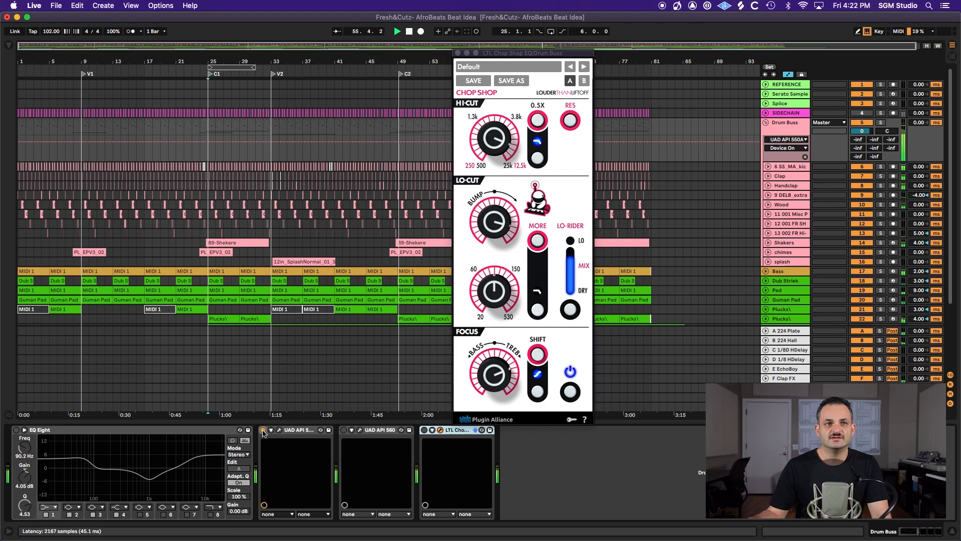
click(263, 431)
click(424, 430)
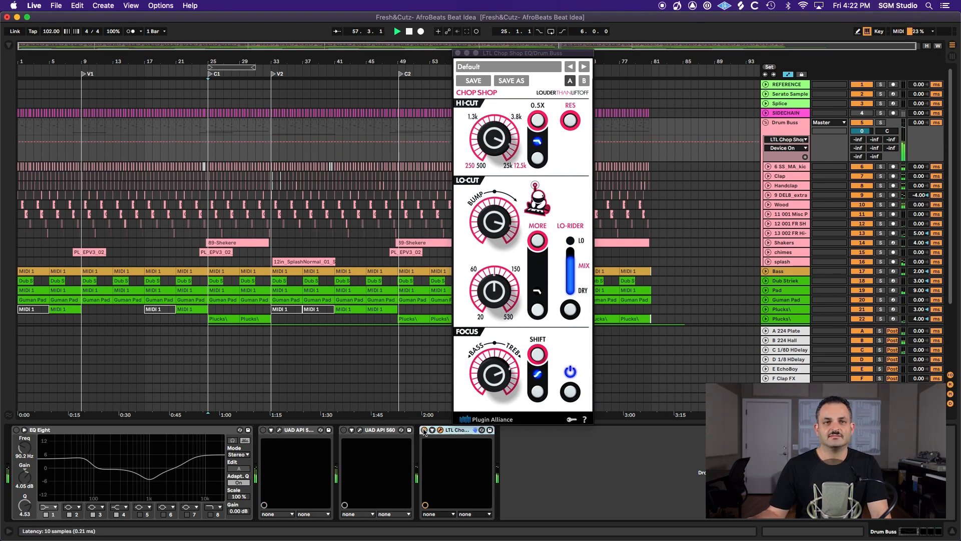
click(264, 430)
click(263, 430)
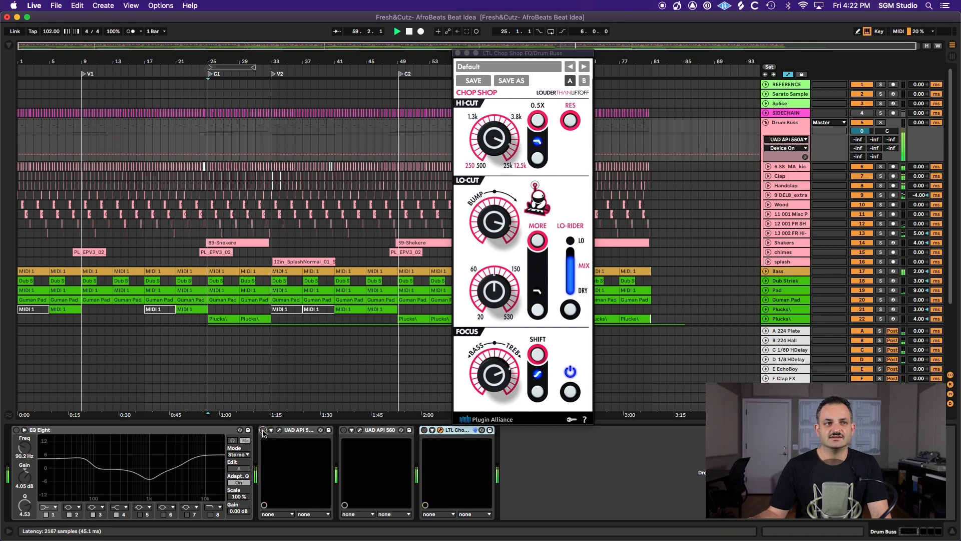
click(15, 430)
click(17, 430)
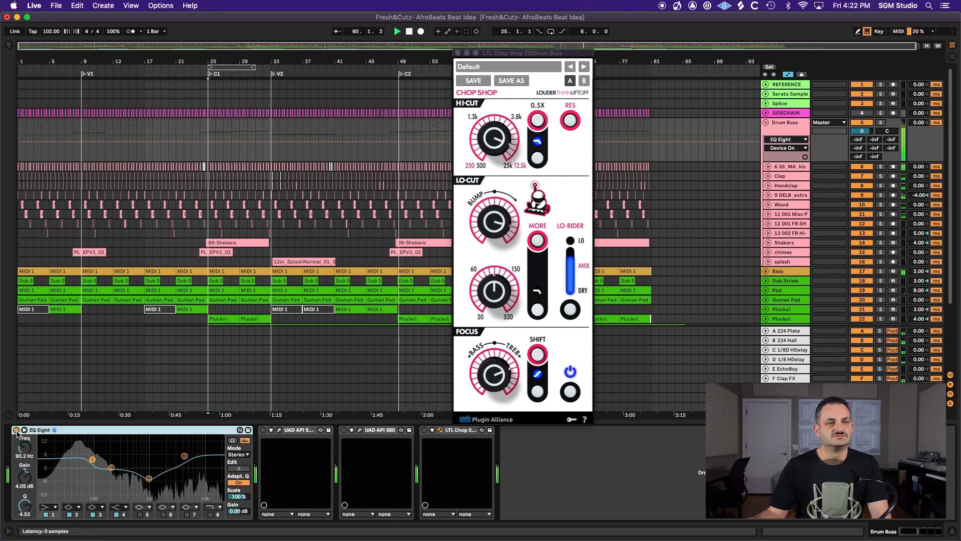
click(16, 430)
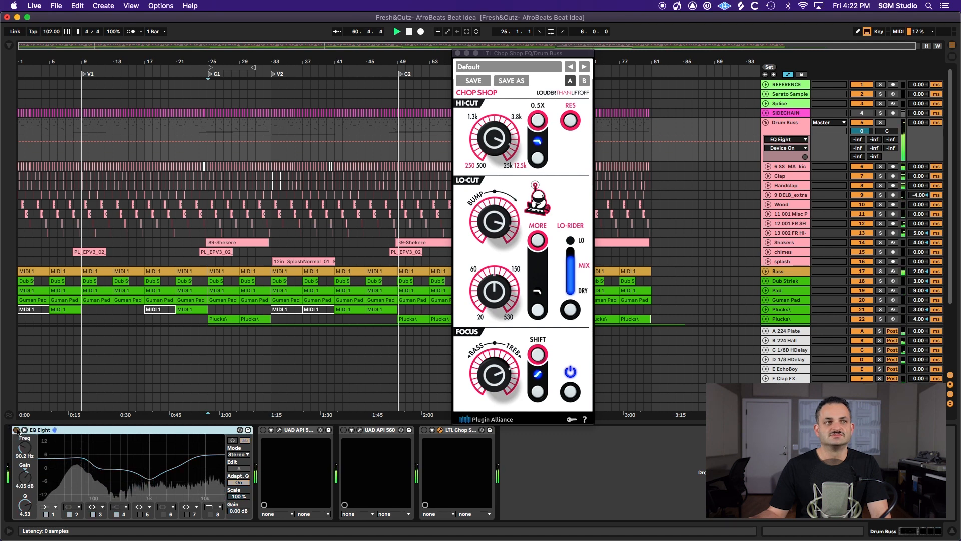
click(424, 430)
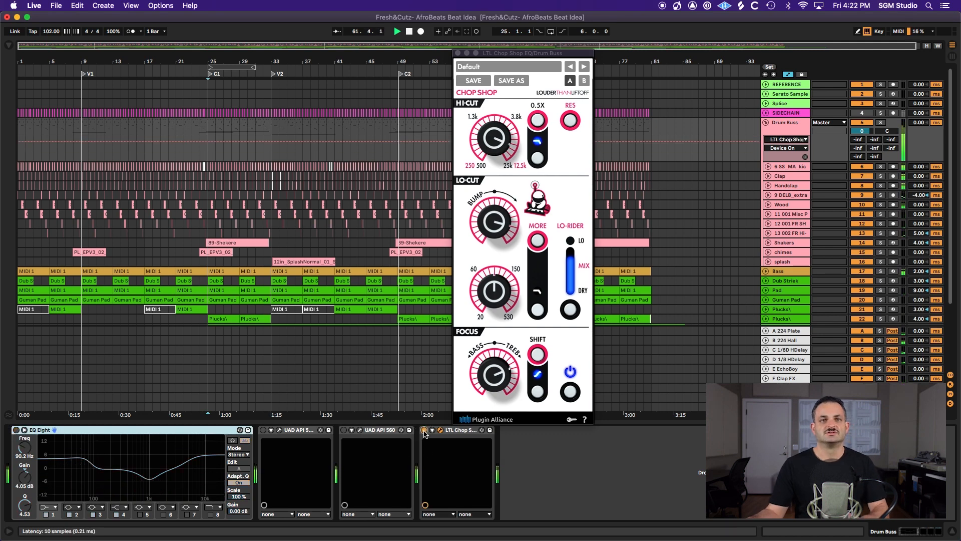
- Stop playback and add a Glue Compressor after Chop Shop on the Drum Buss
key(space)
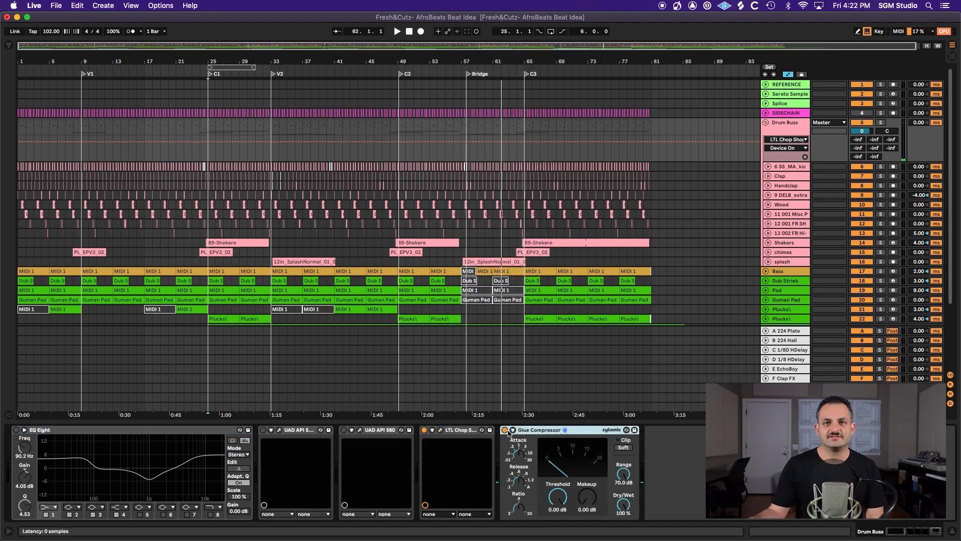
click(514, 431)
click(513, 431)
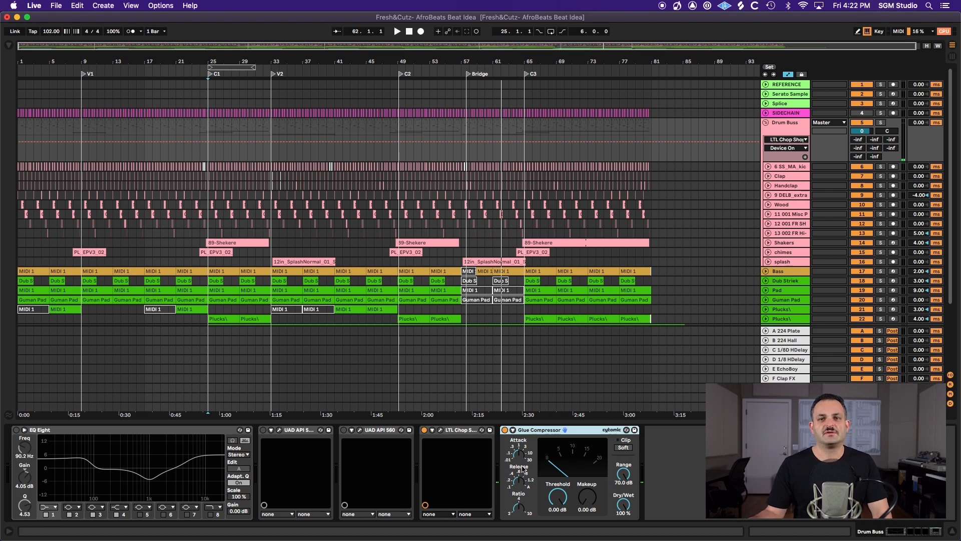
- Delete EQ Eight and the API 550A from the Drum Buss, keeping the API 560, Chop Shop and Glue Compressor
click(451, 432)
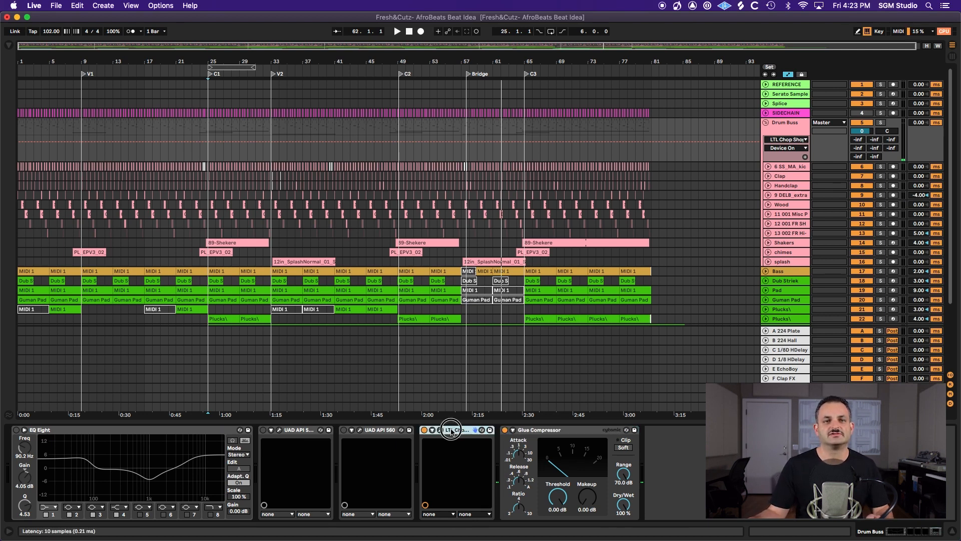
click(190, 430)
click(378, 431)
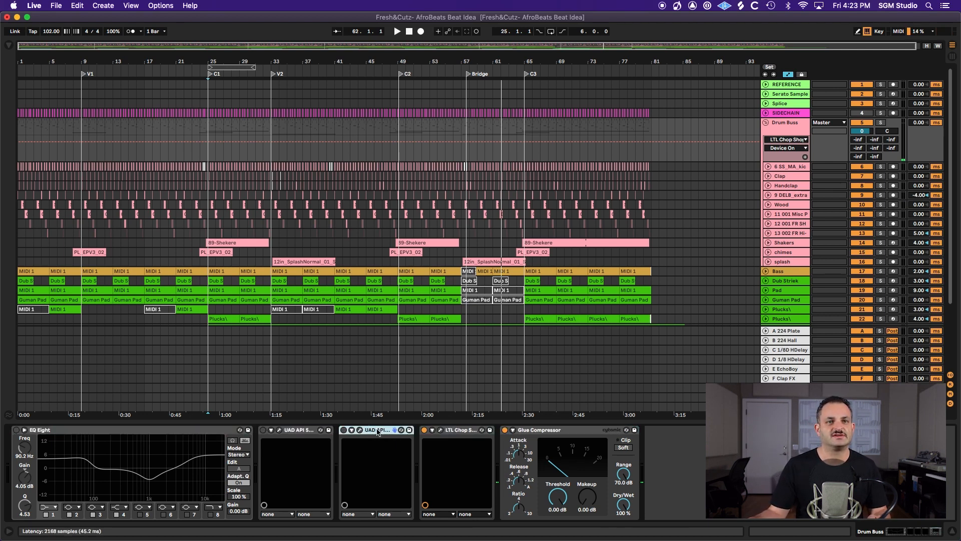
click(306, 429)
click(199, 431)
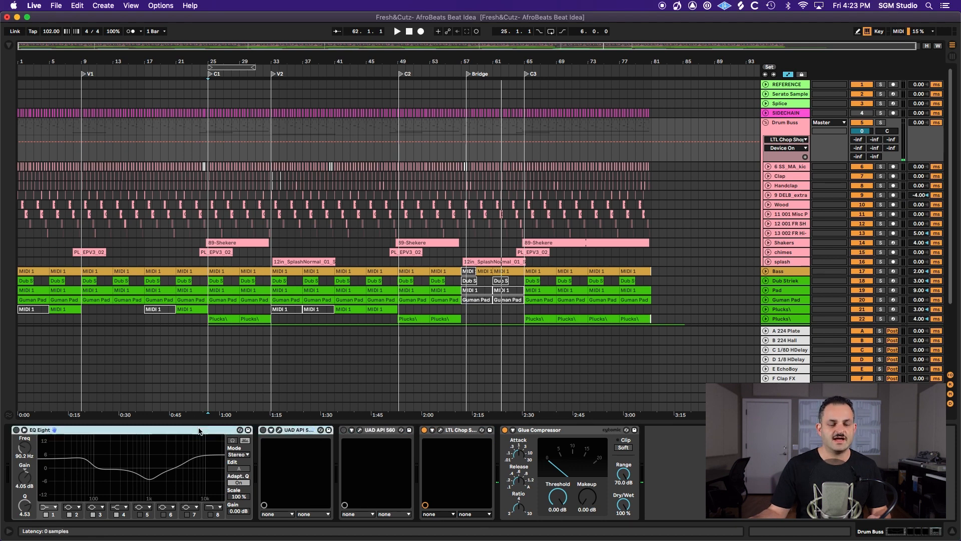
key(Delete)
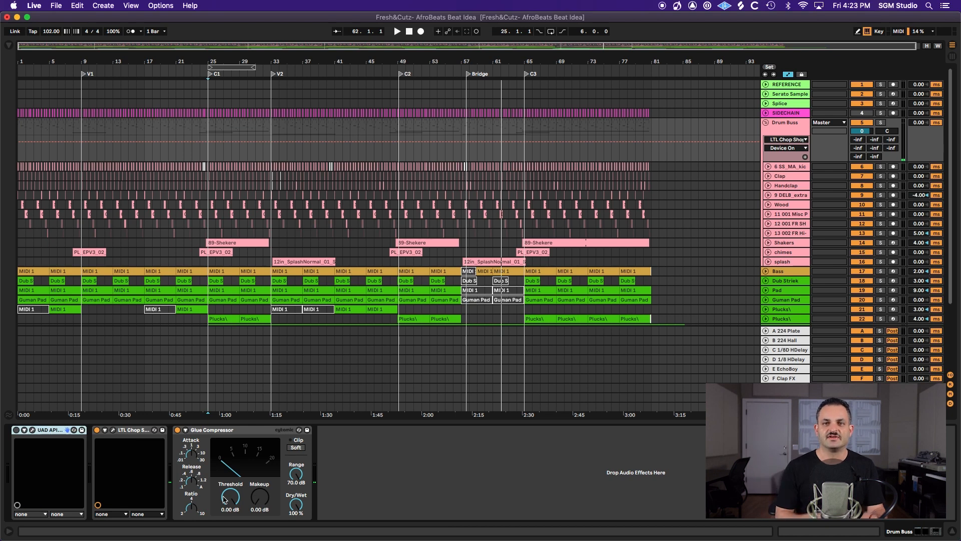
- Play from bar 25, adjust the Glue Compressor's attack and lower its threshold to -6.89 dB
key(space)
click(192, 459)
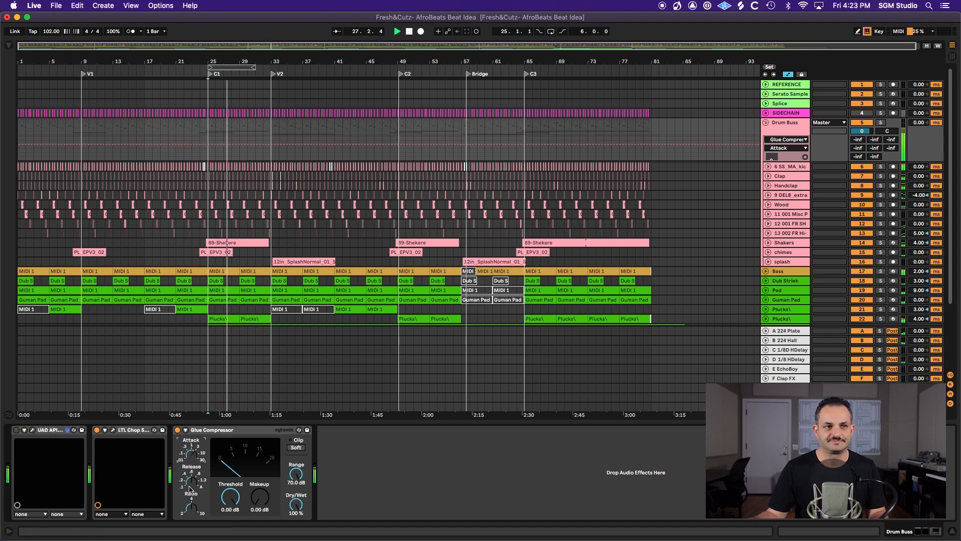
drag(192, 458, 192, 444)
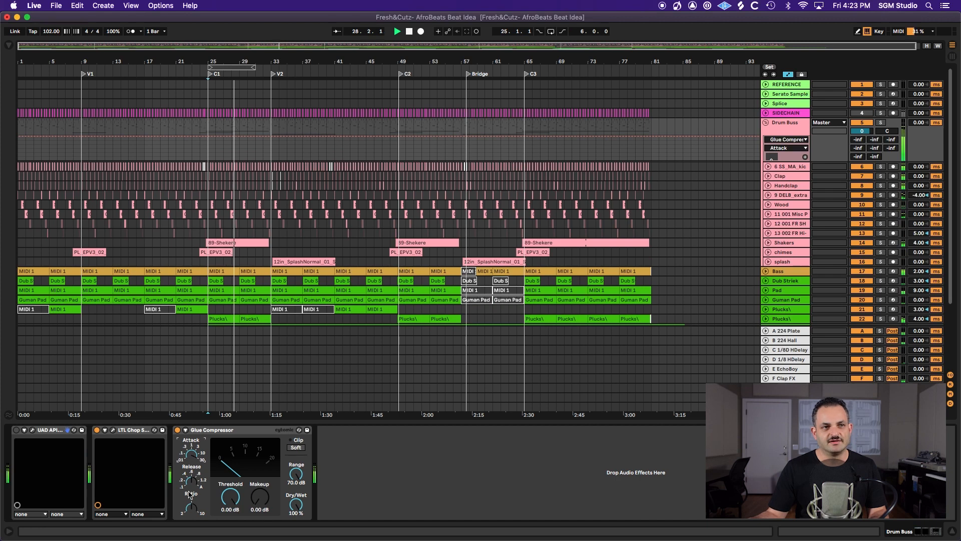
drag(230, 497, 230, 515)
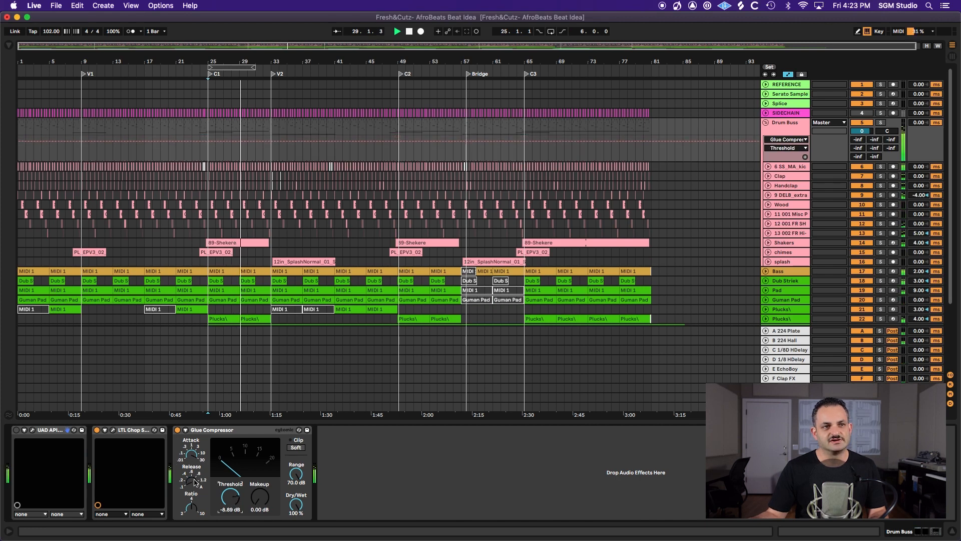
click(191, 453)
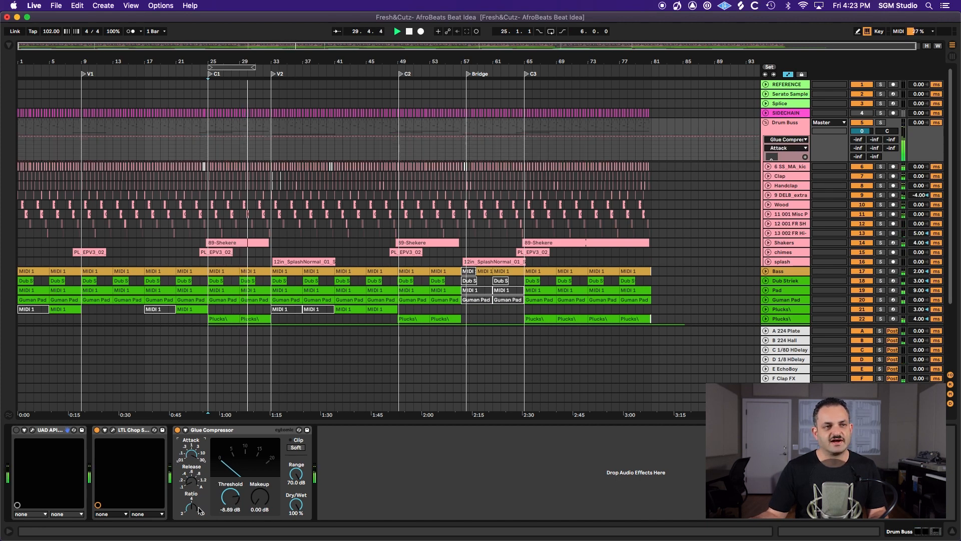
- Set the Glue Compressor's threshold to -20.3 dB and makeup gain to 3.02 dB, readjust its attack, and compare against it bypassed
drag(227, 502, 257, 497)
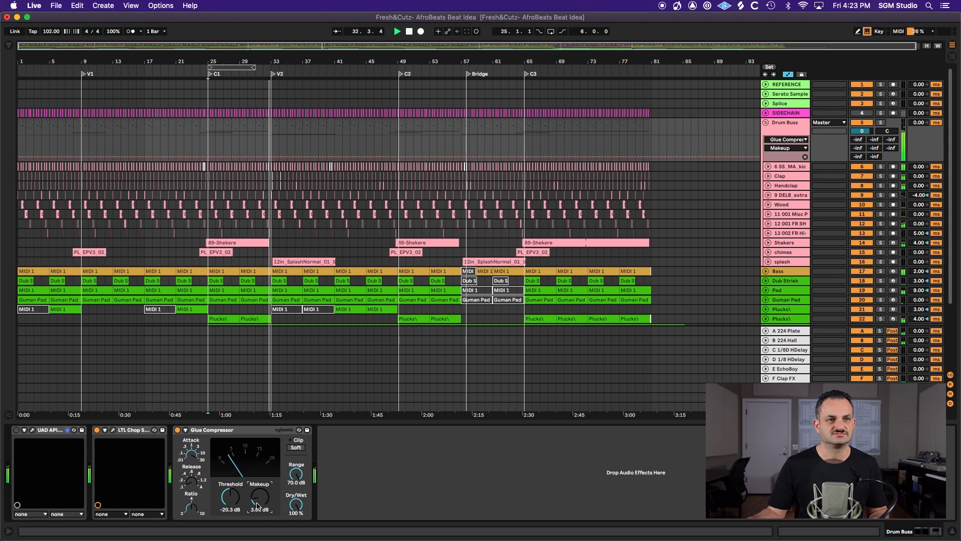
click(185, 438)
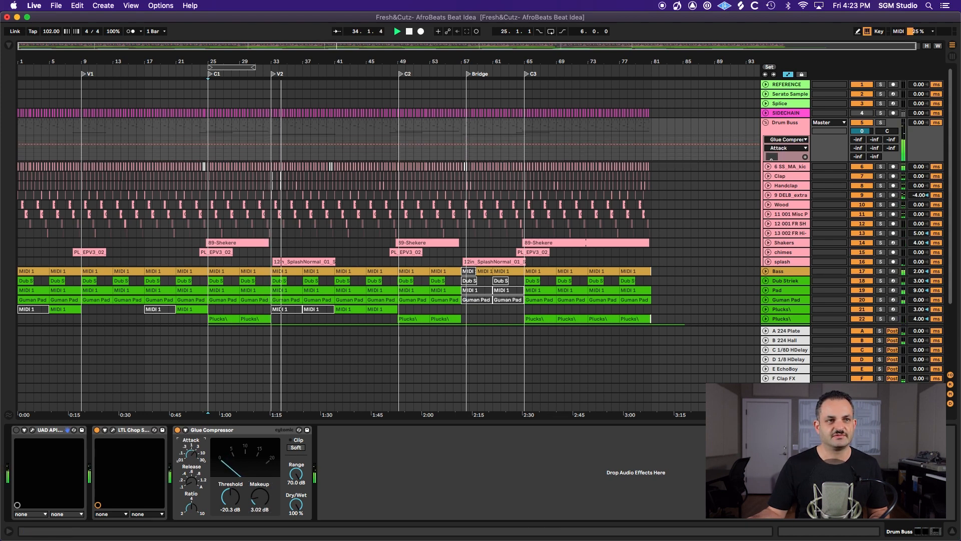
click(177, 431)
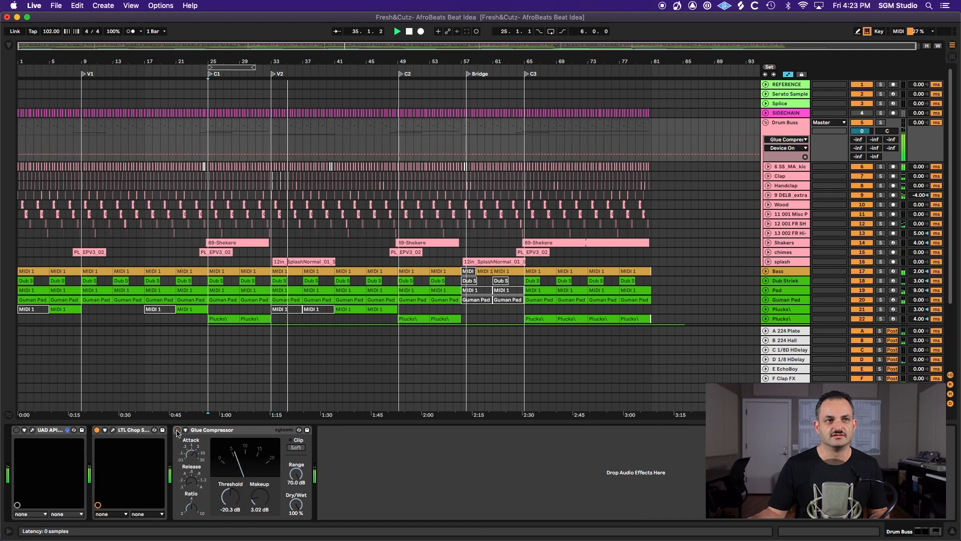
click(177, 430)
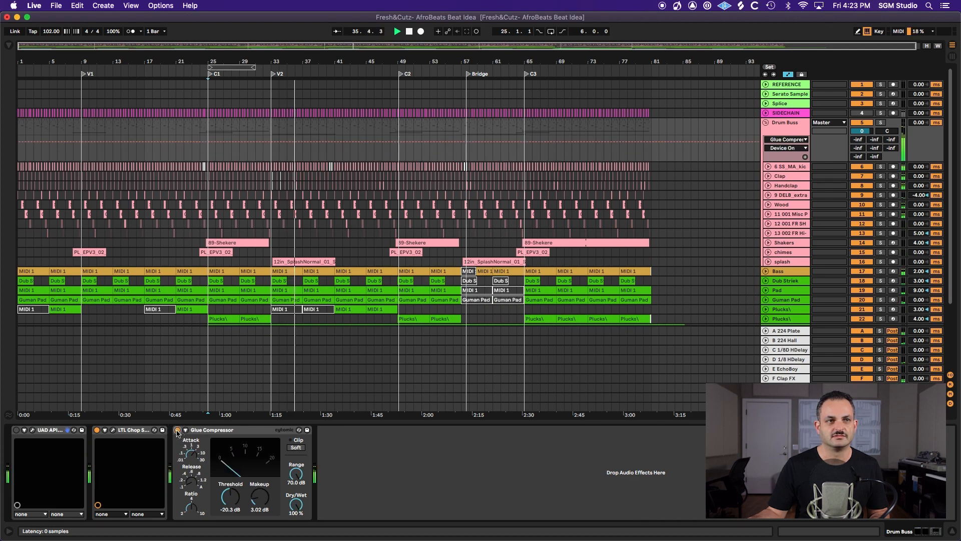
- Raise the Glue Compressor's makeup gain to 5.40 dB and compare the drums with the compressor bypassed
drag(259, 496, 260, 476)
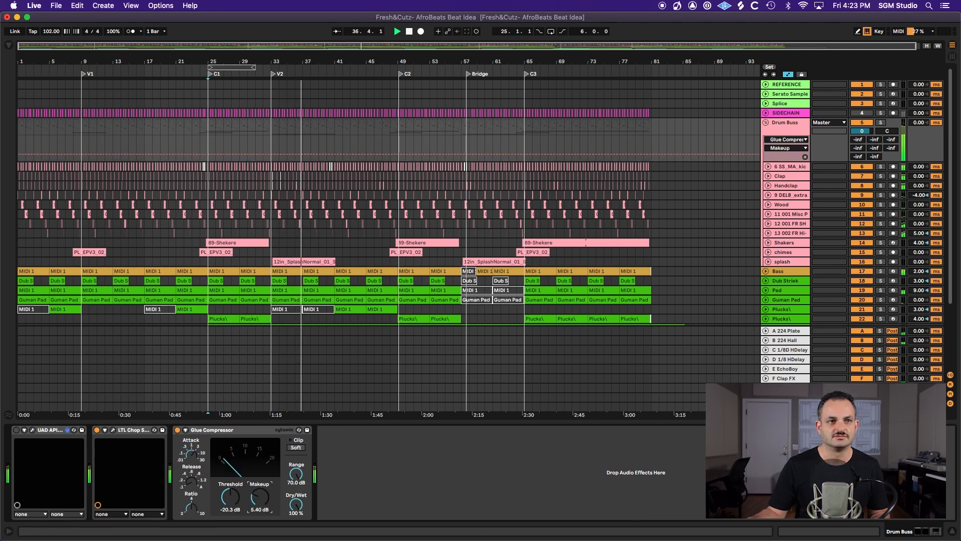
click(178, 430)
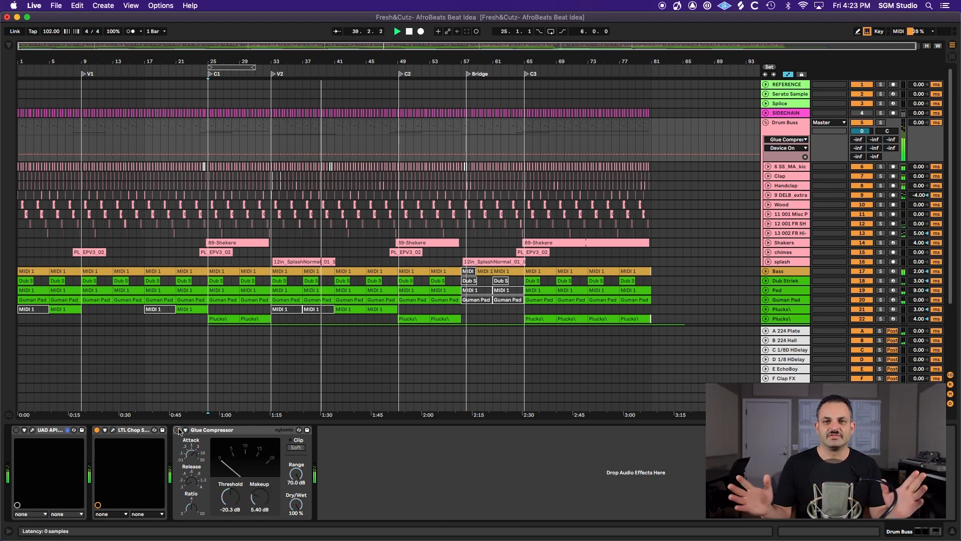
click(178, 429)
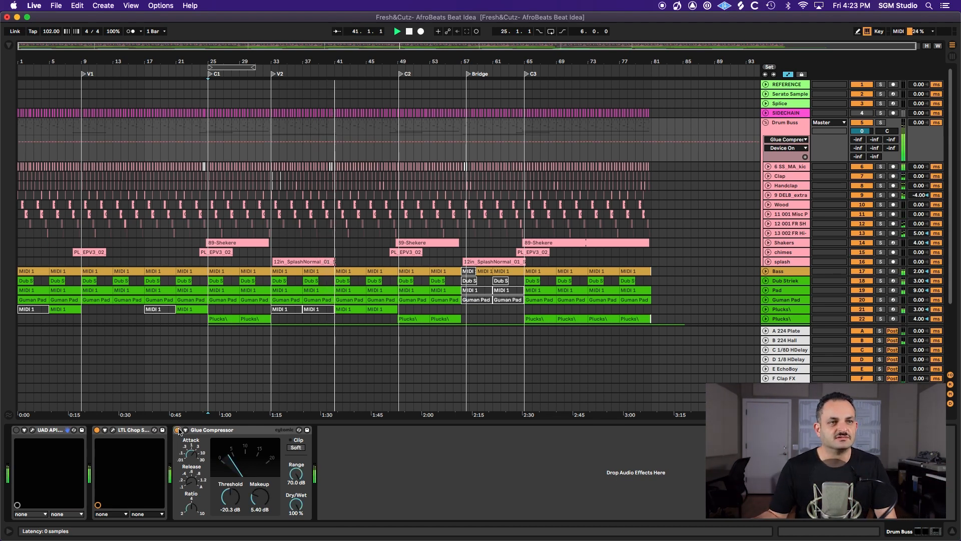
- Swap Chop Shop for the API 560, set the Glue Compressor's threshold to -7.62 dB and makeup to 4.60 dB, and compare it bypassed
click(97, 430)
click(16, 429)
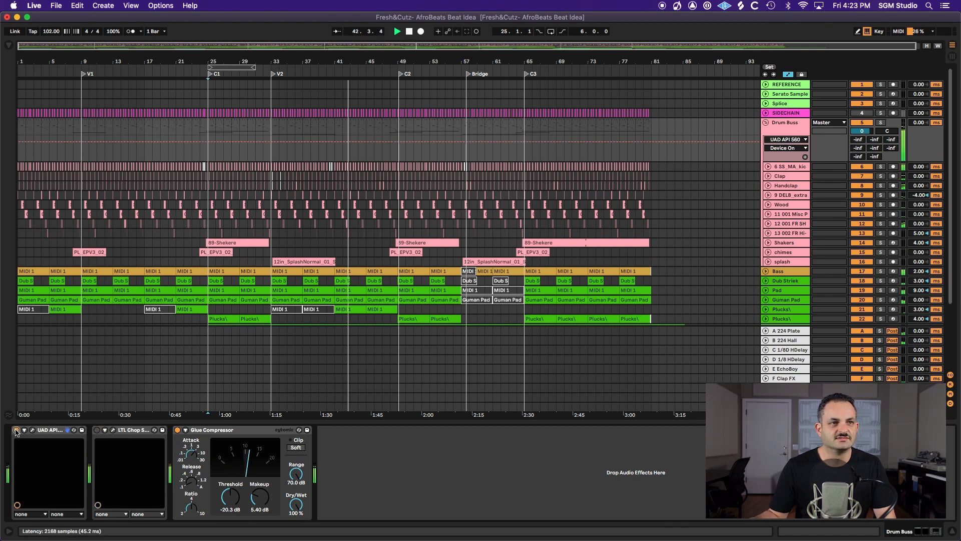
drag(230, 496, 259, 501)
click(177, 430)
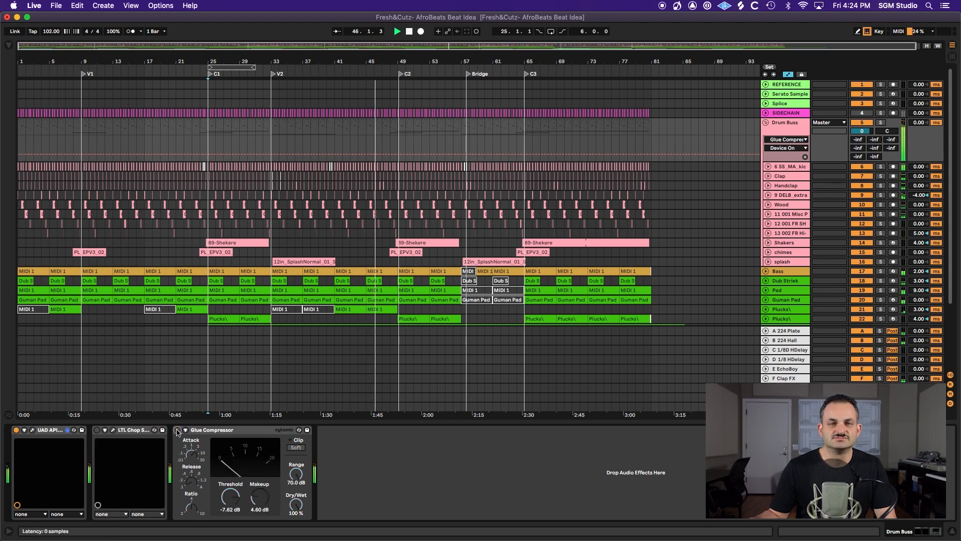
click(178, 429)
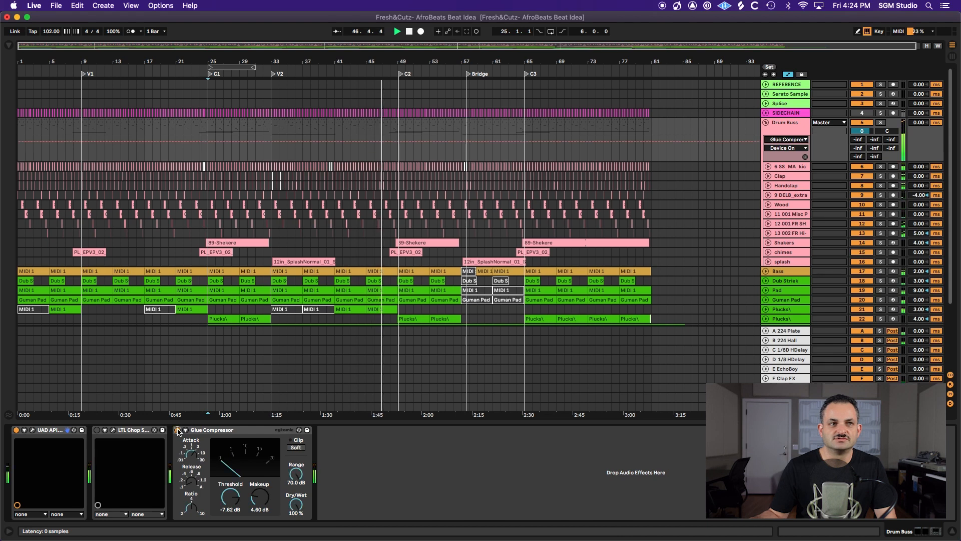